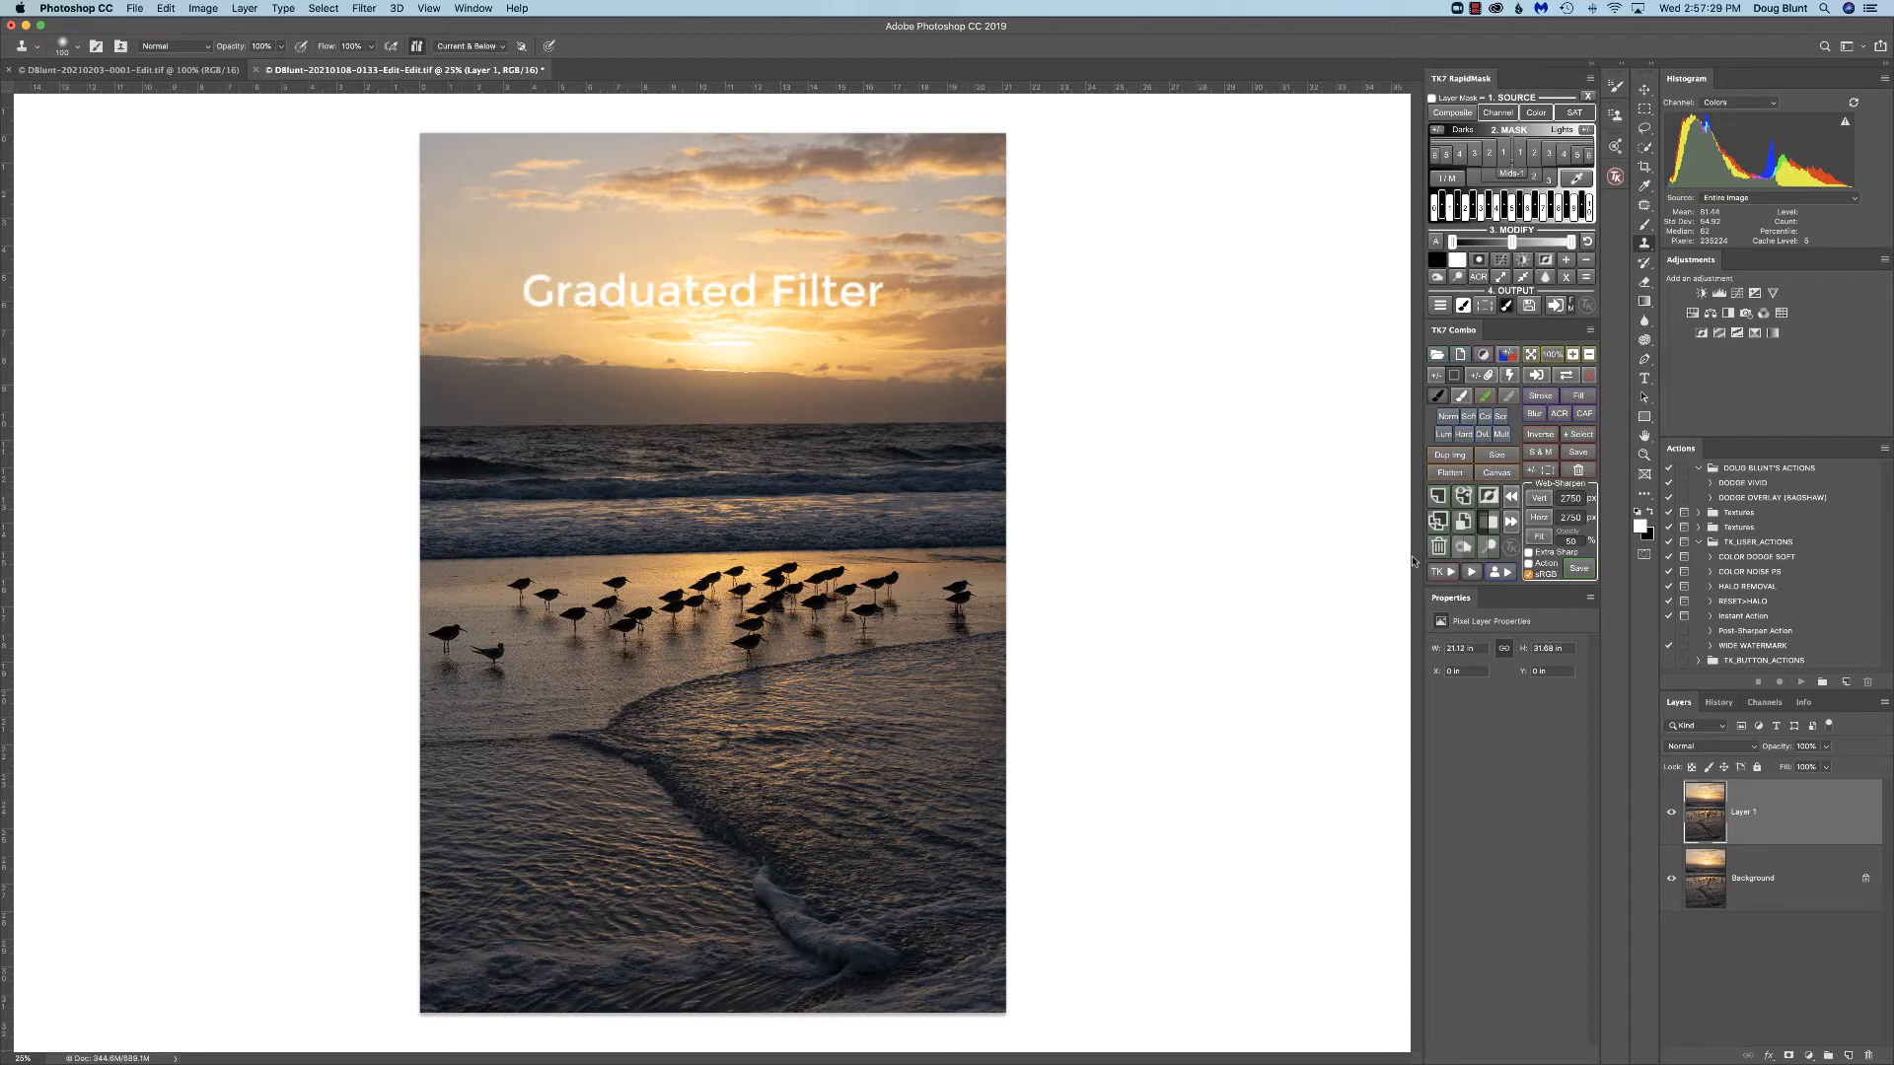
Step: Apply the Camera Raw Filter to Layer 1 and draw a graduated filter from the photo's lower edge up to the shoreline above the birds
click(365, 9)
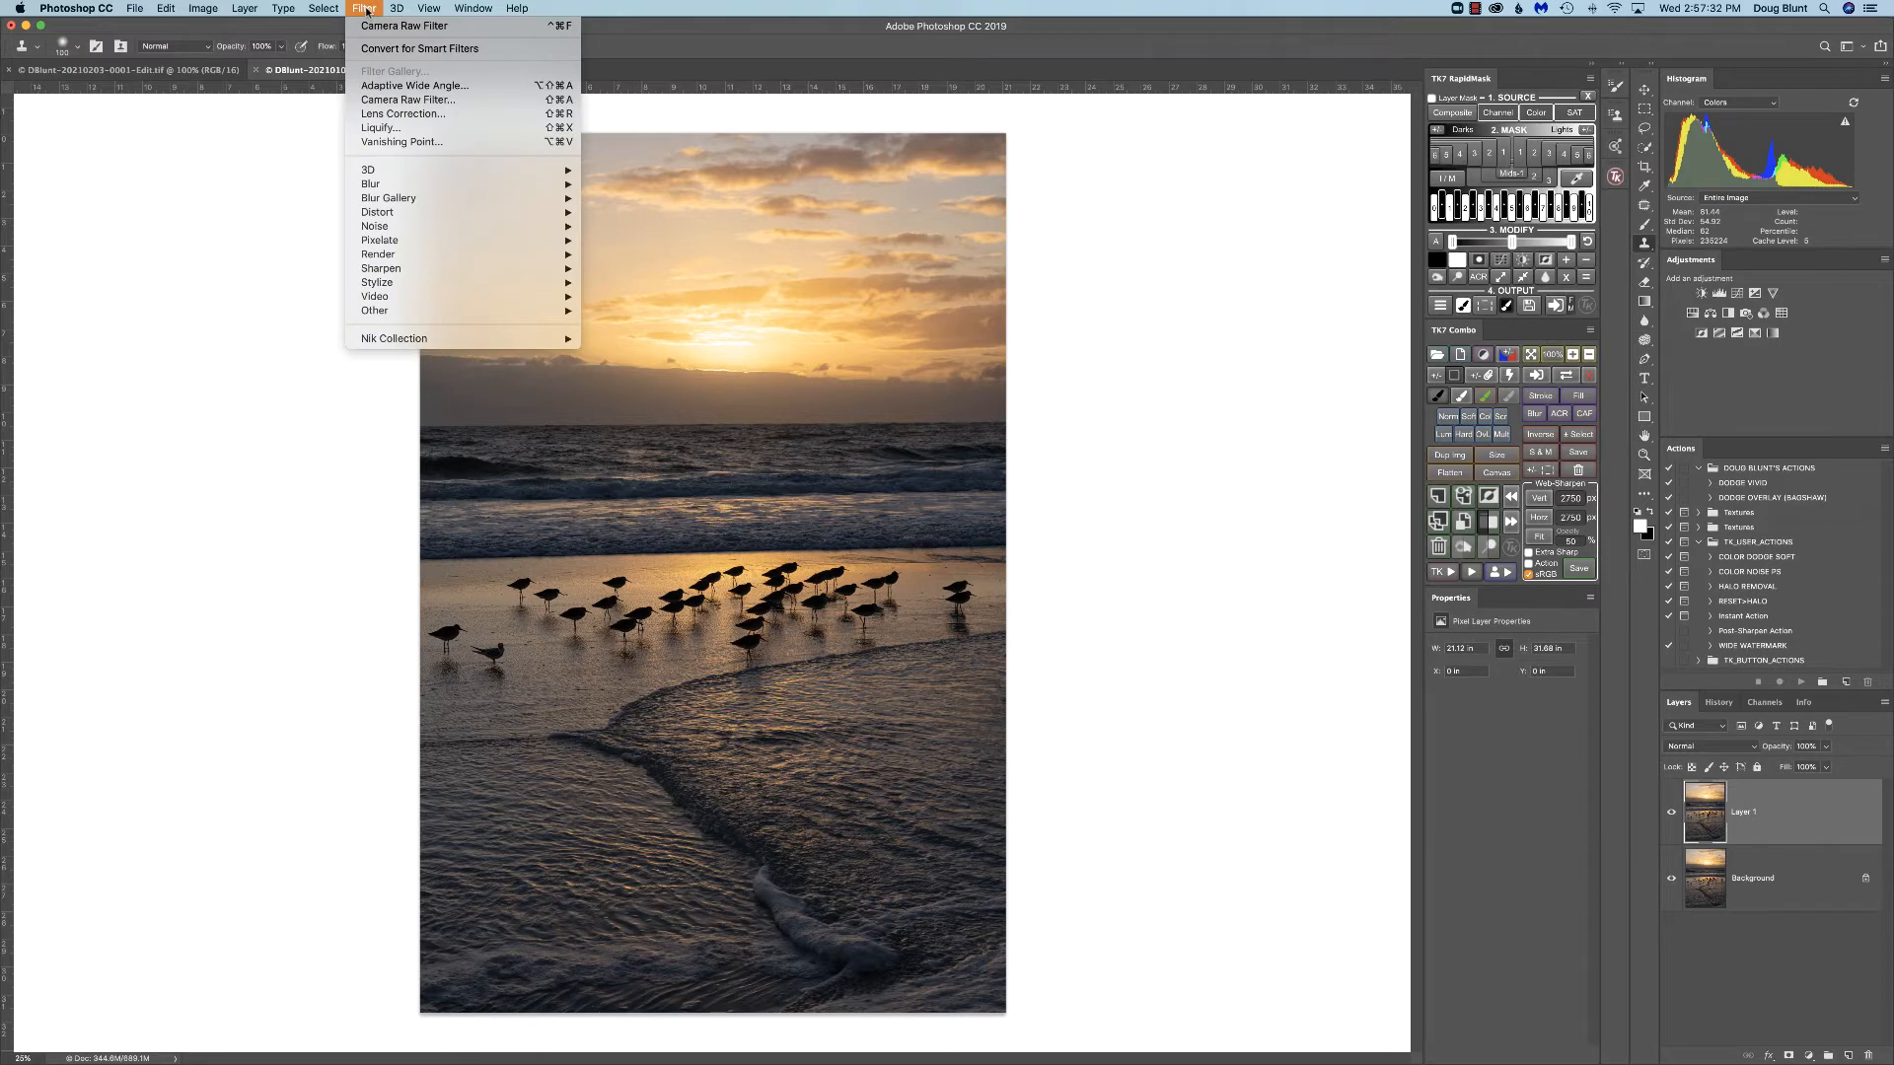
click(400, 99)
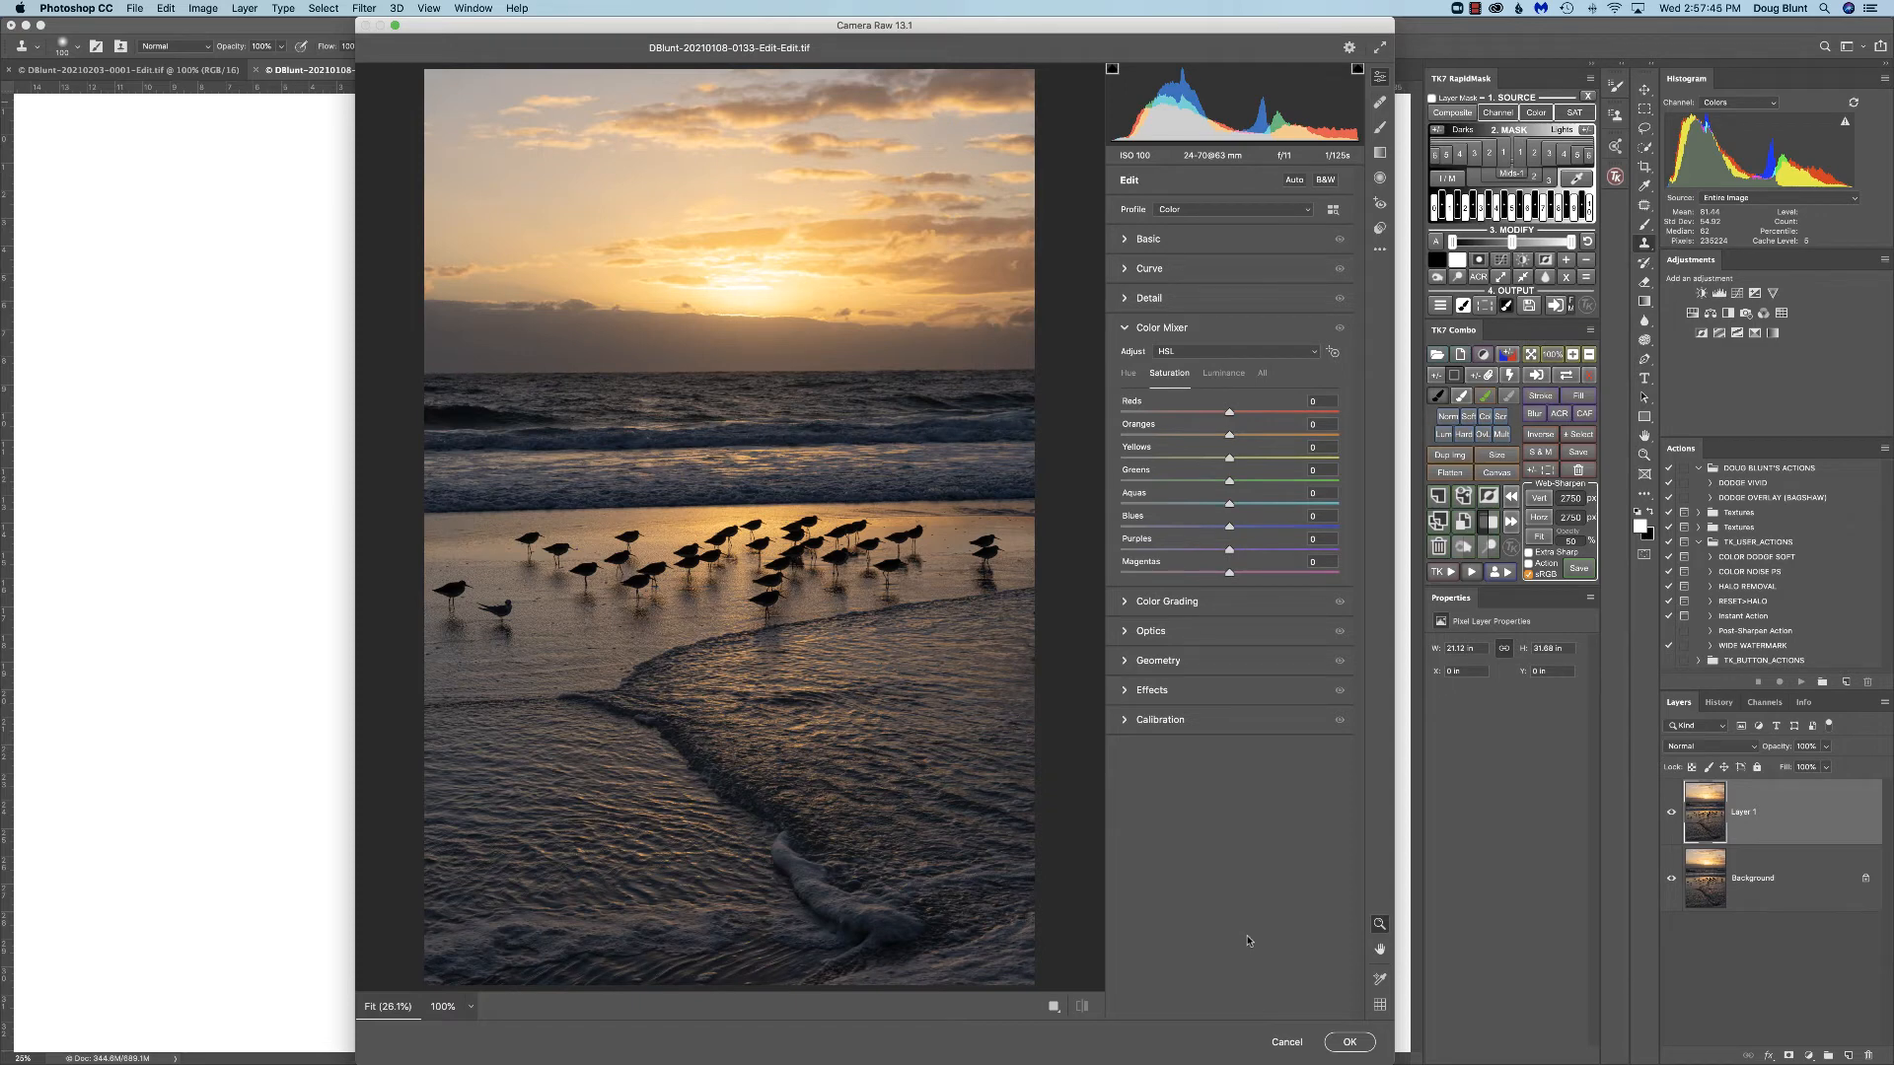
click(1380, 154)
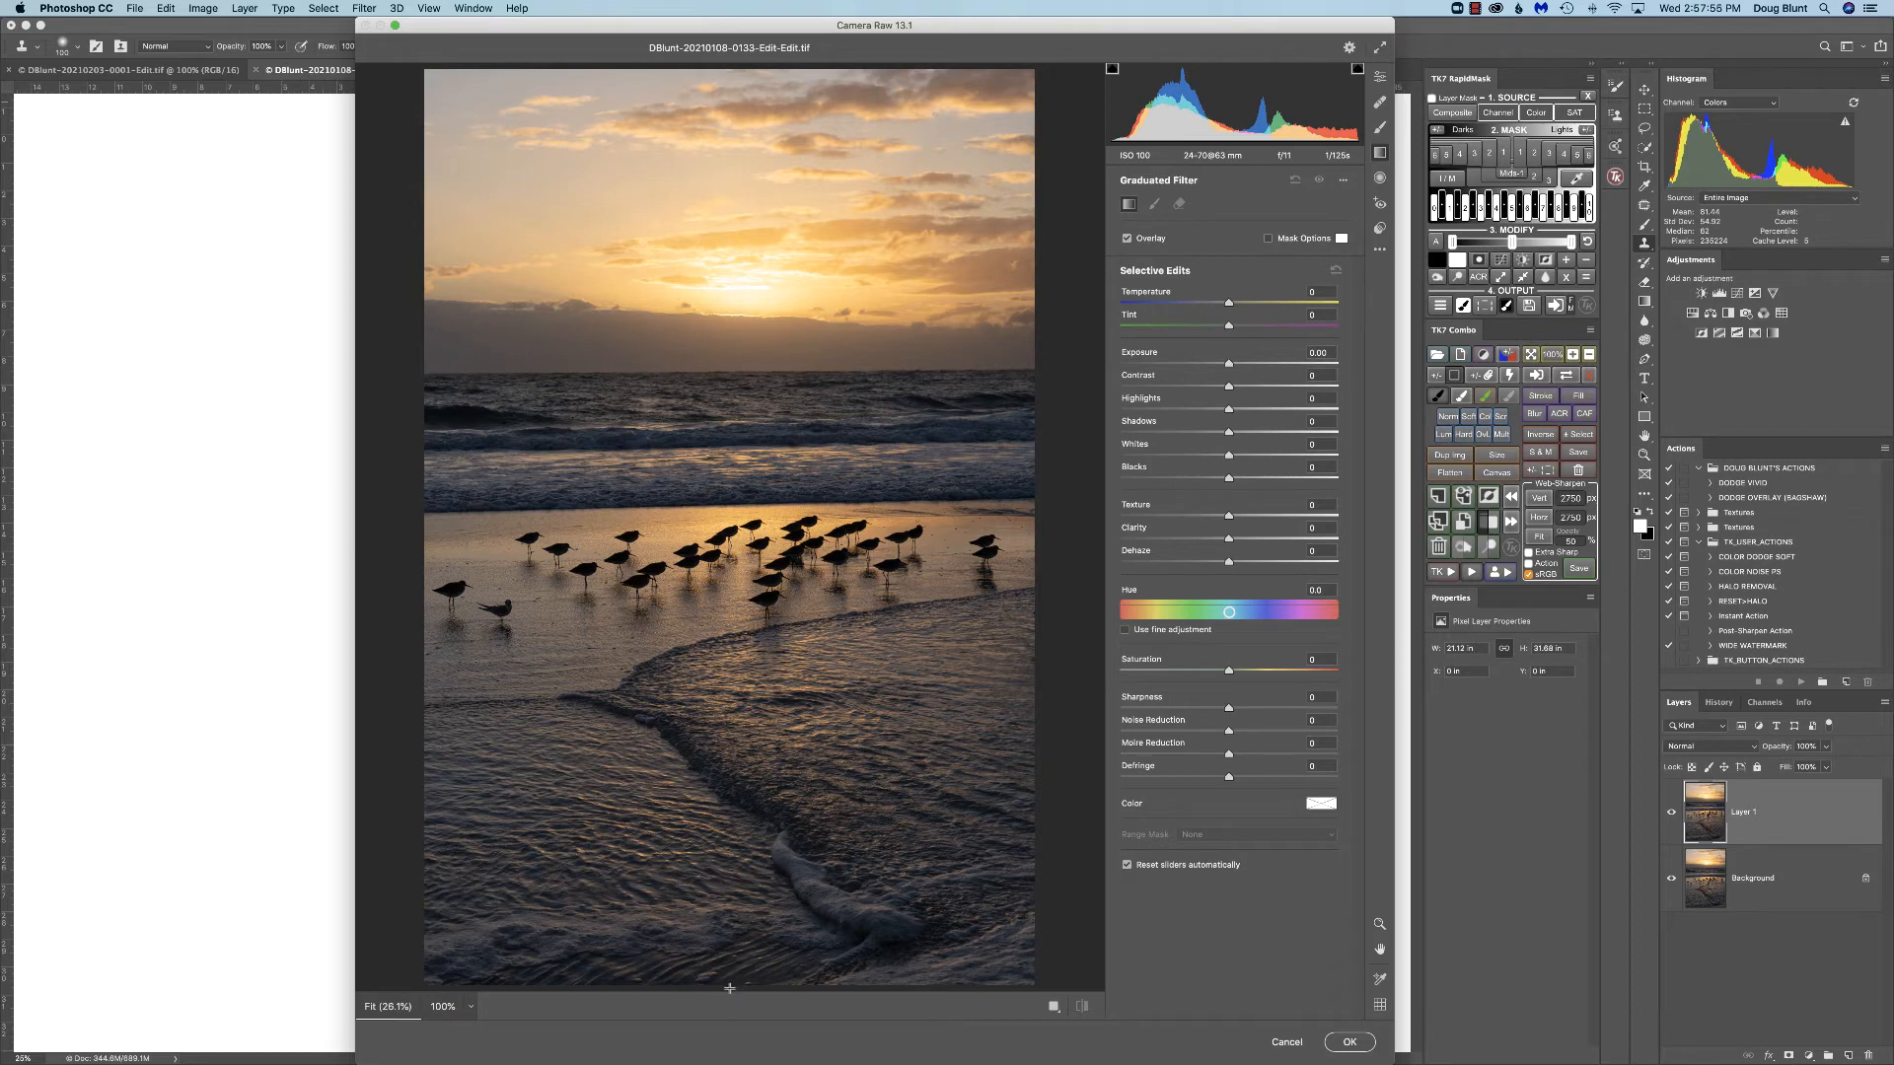
drag(730, 989, 728, 504)
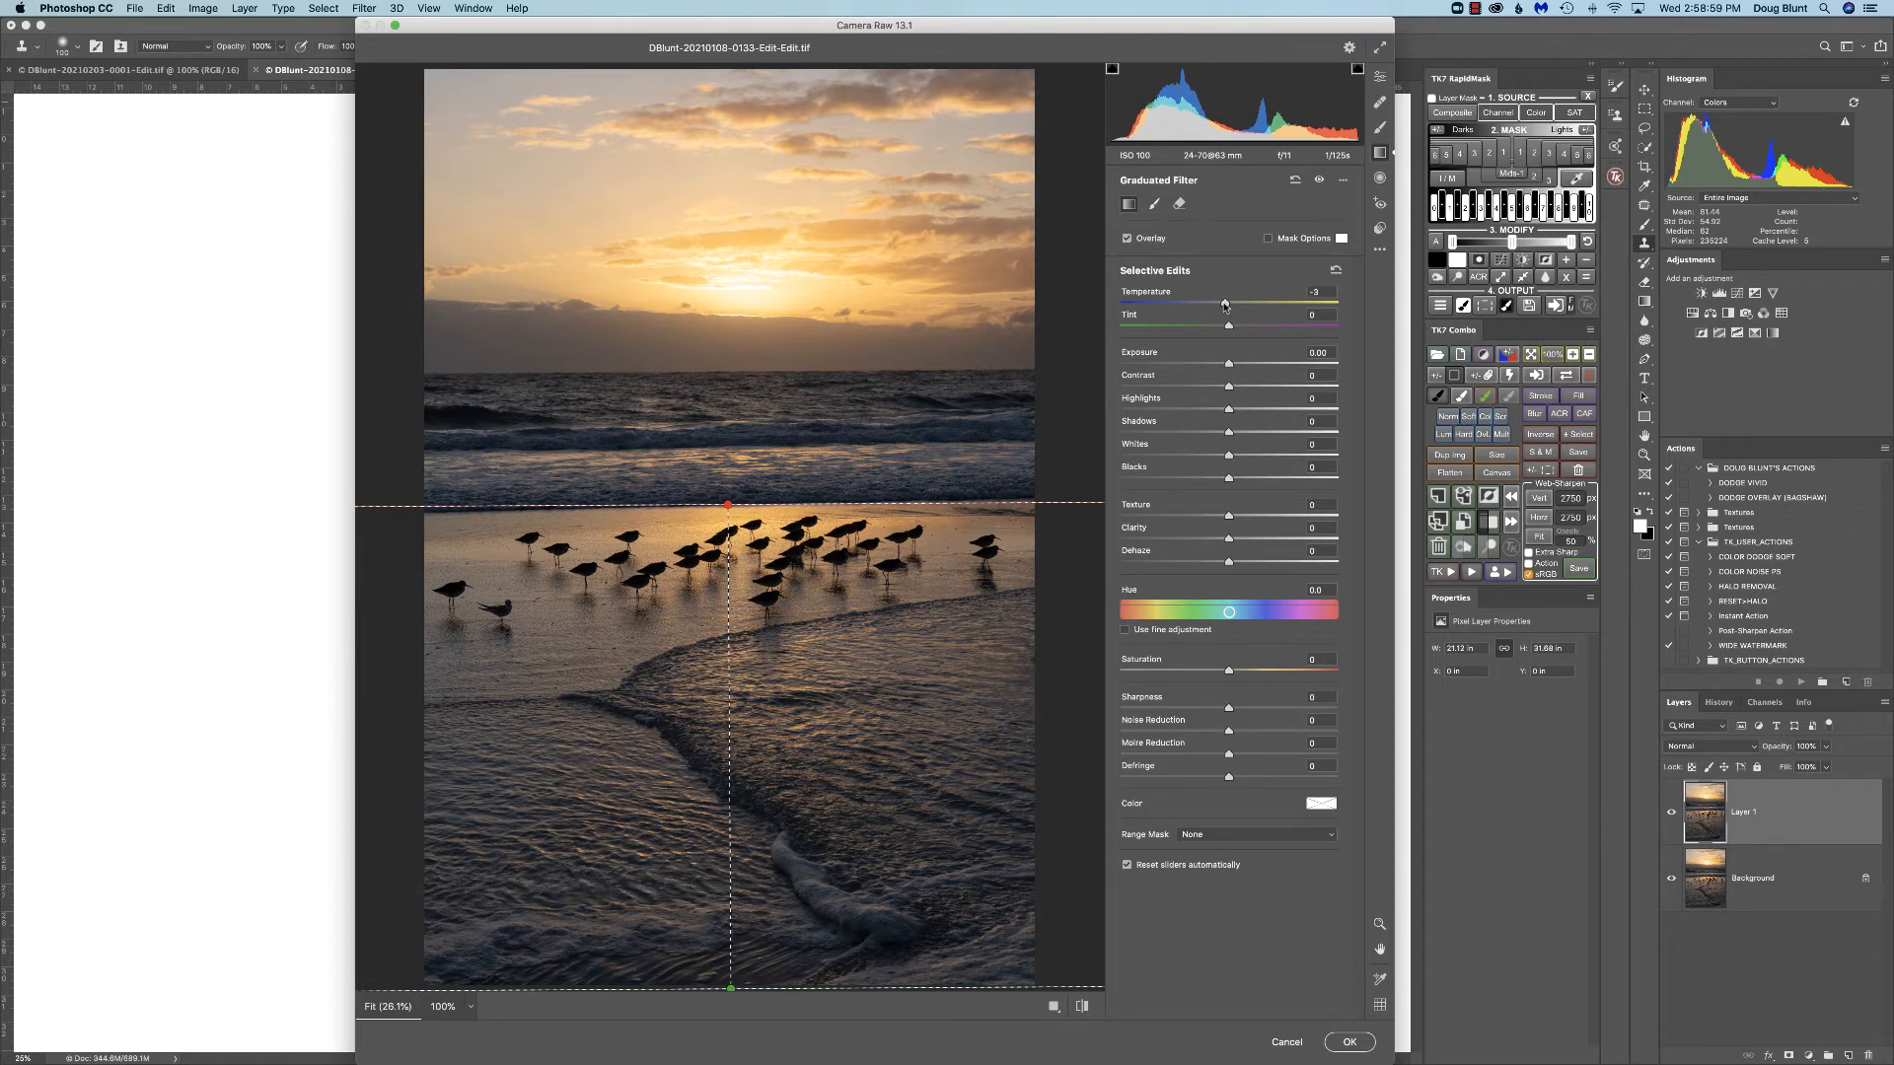
Step: Set the foreground filter's temperature to -15, exposure to -1.15, contrast to +23, shadows to -17 and whites to -18
drag(1228, 305, 1213, 306)
drag(1228, 364, 1197, 373)
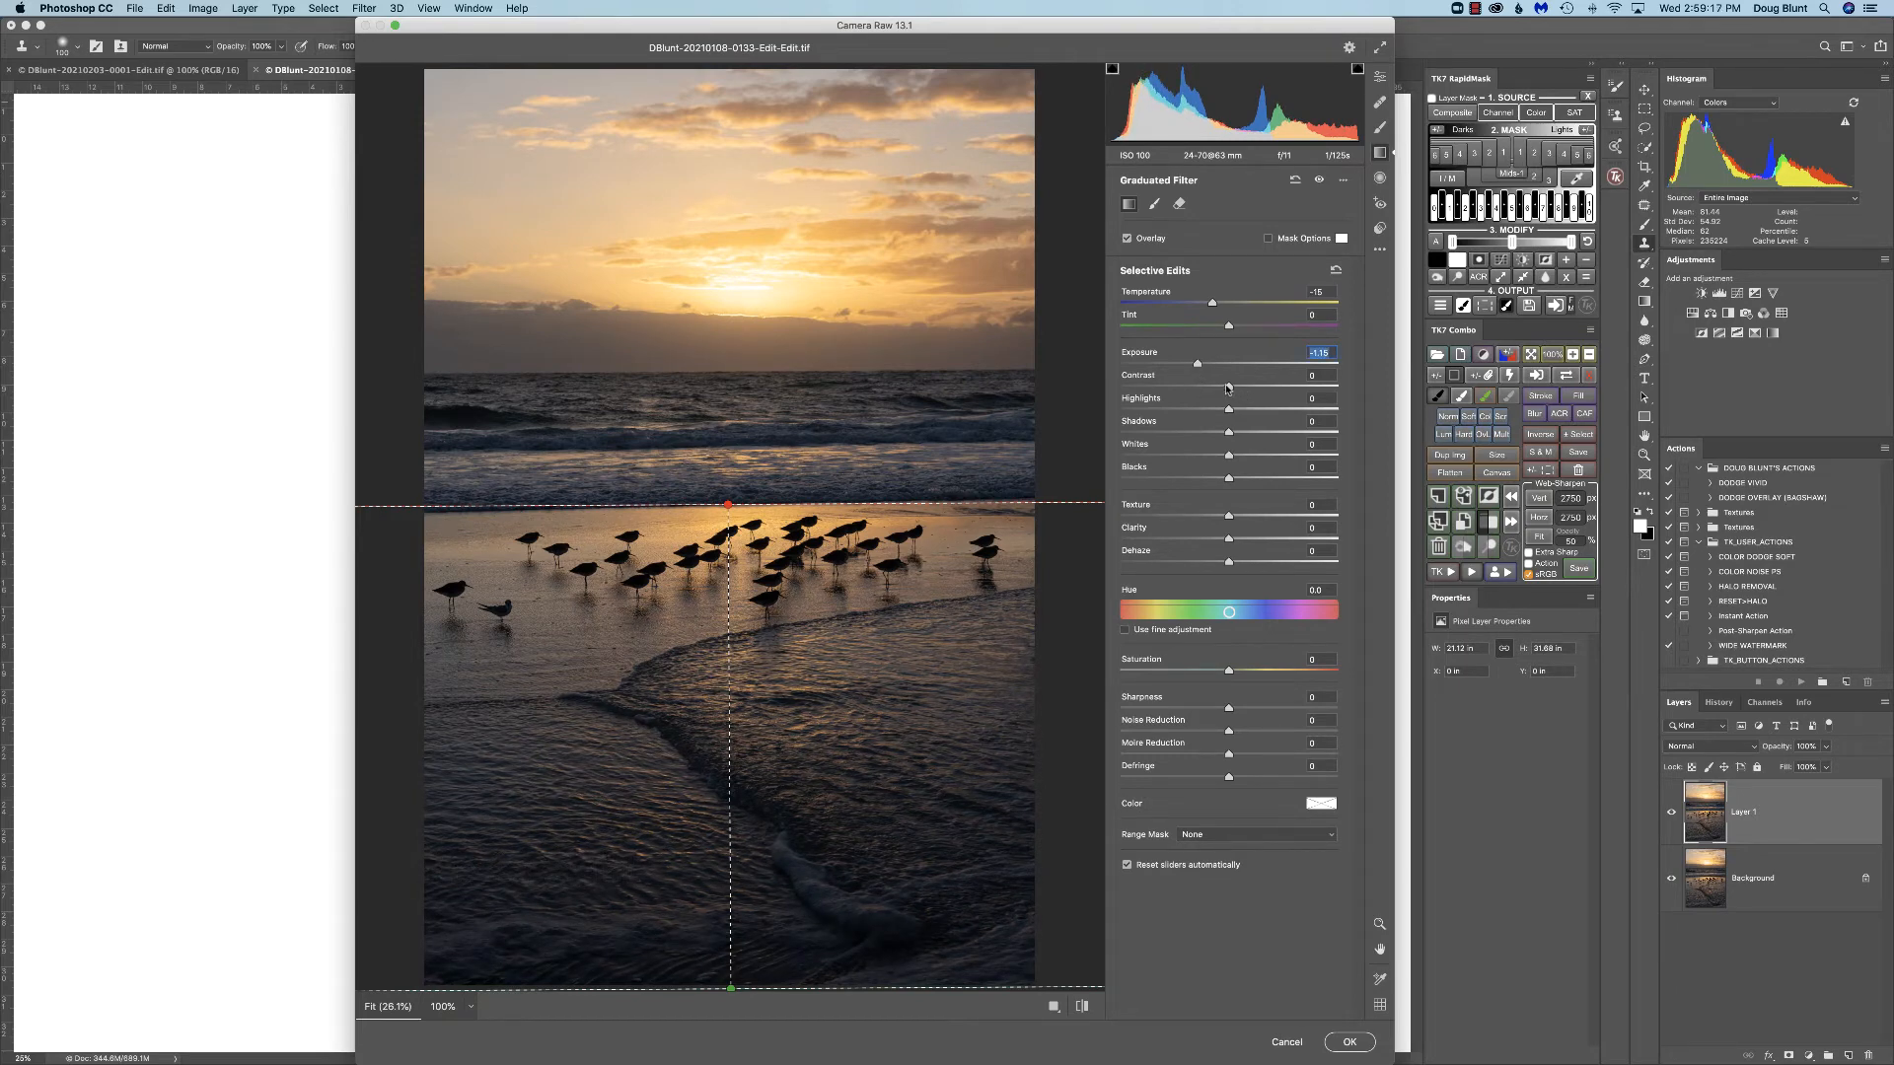
drag(1228, 387, 1251, 388)
drag(1228, 434, 1209, 457)
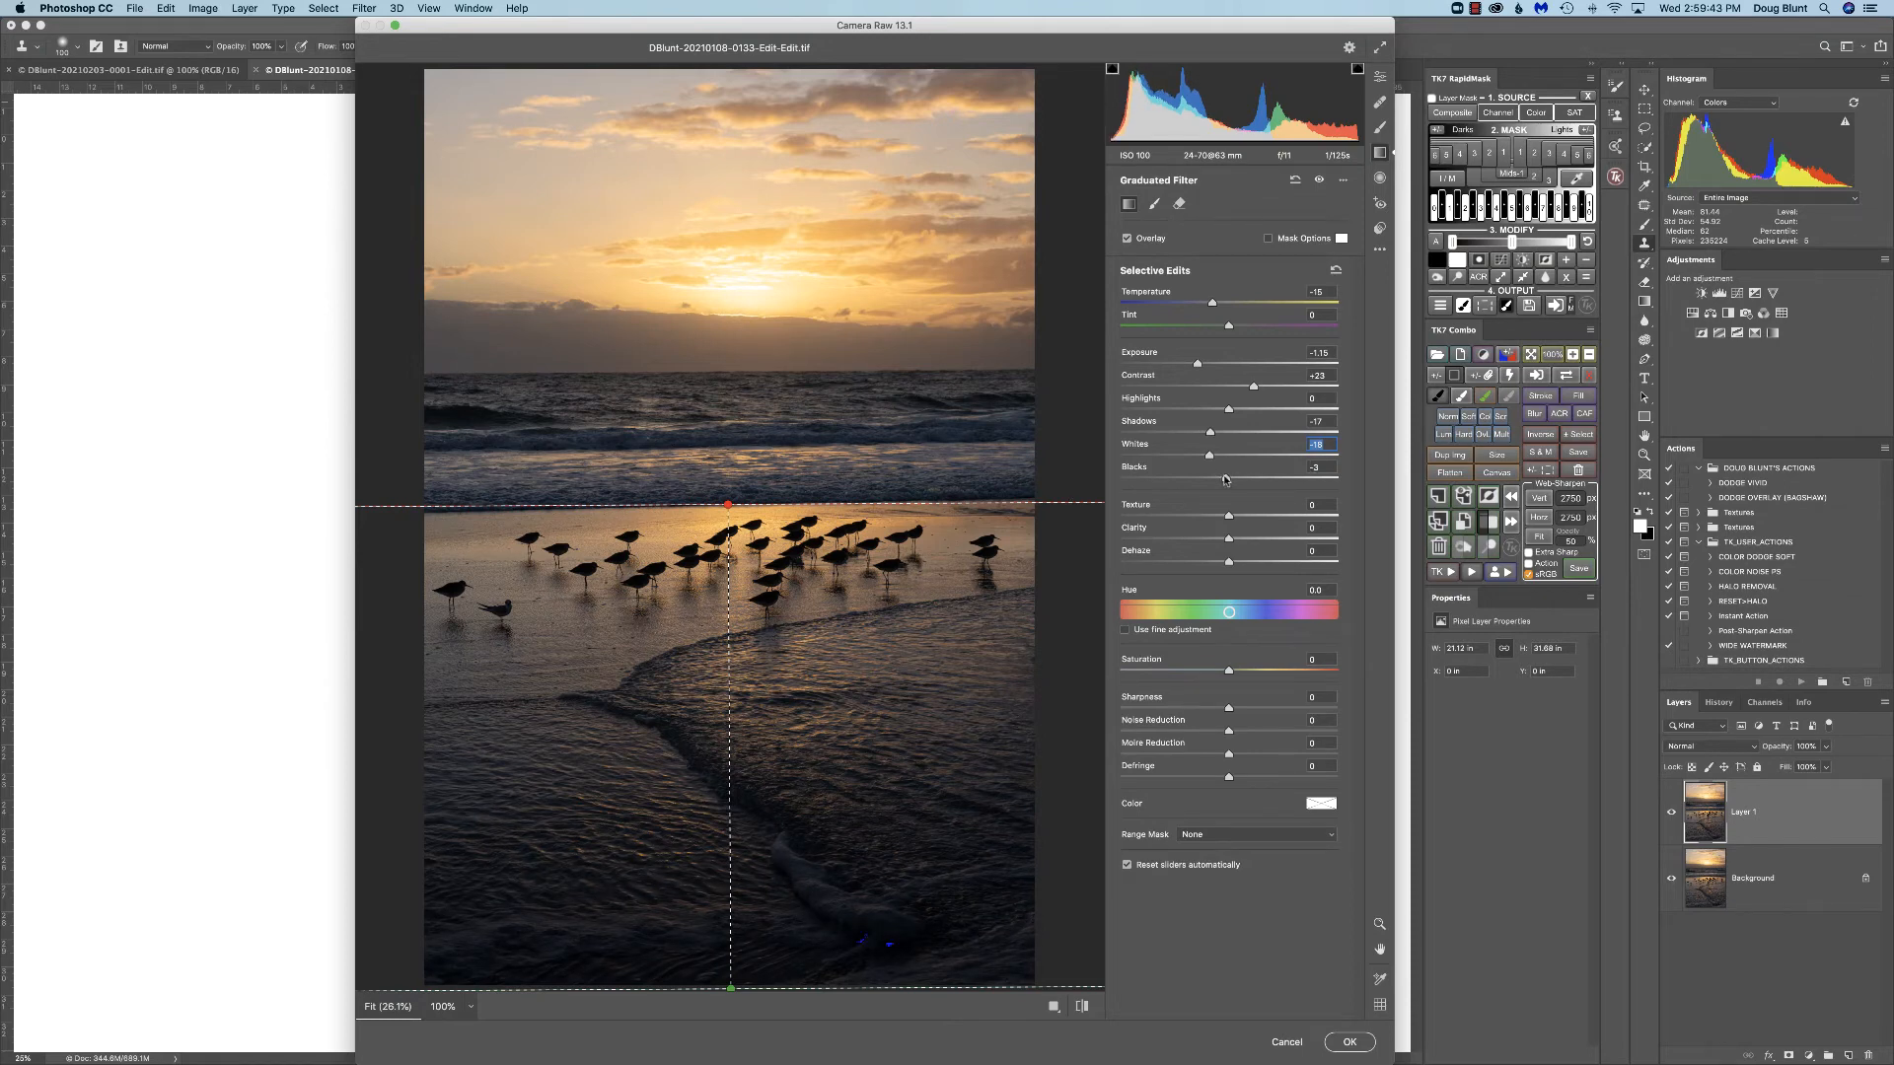
Step: Set the foreground filter's texture to +23 and clarity to +22, with blacks at 0
drag(1228, 481, 1225, 480)
drag(1231, 516, 1253, 515)
key(Tab)
drag(1229, 540, 1250, 541)
drag(1251, 539, 1251, 540)
drag(1227, 480, 1230, 482)
Step: Set the foreground filter's saturation to about -16 and sharpness to +7, and apply the Camera Raw edits
drag(1228, 673, 1211, 678)
drag(1229, 708, 1237, 710)
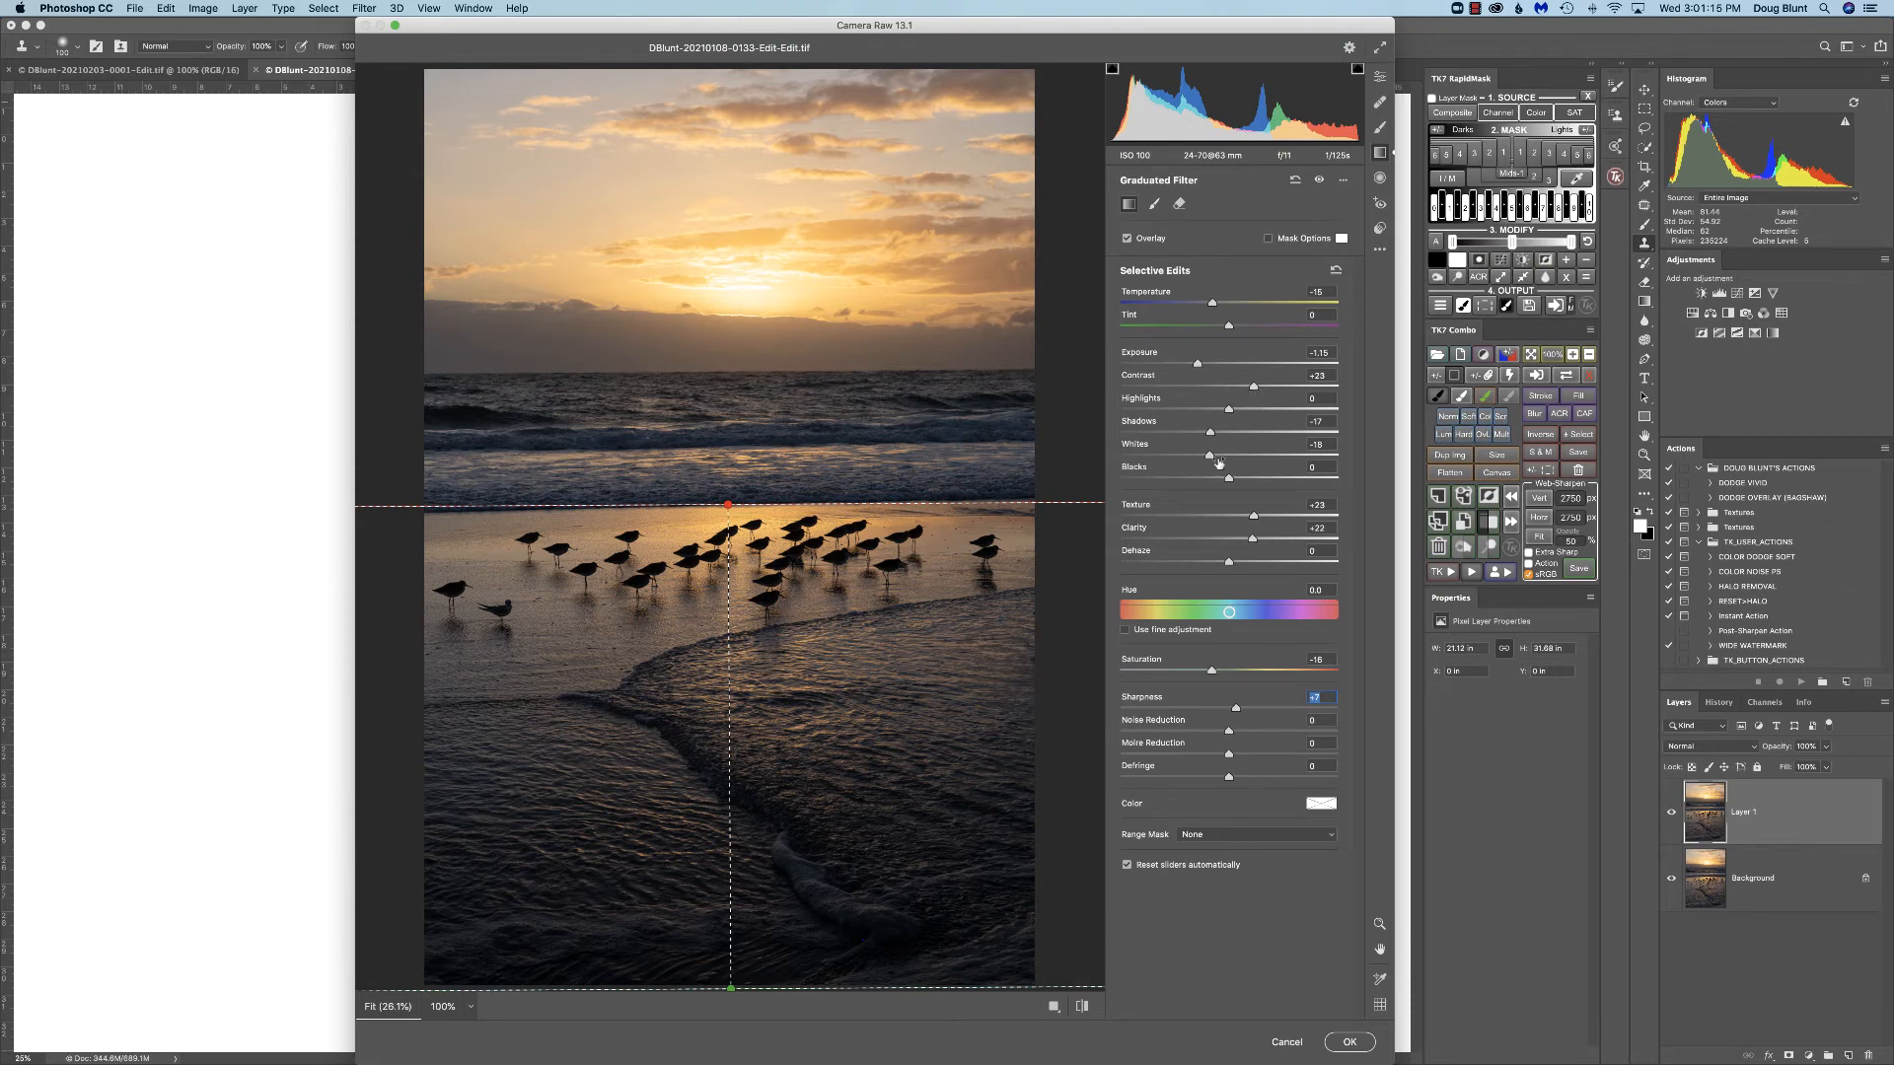
click(1344, 1040)
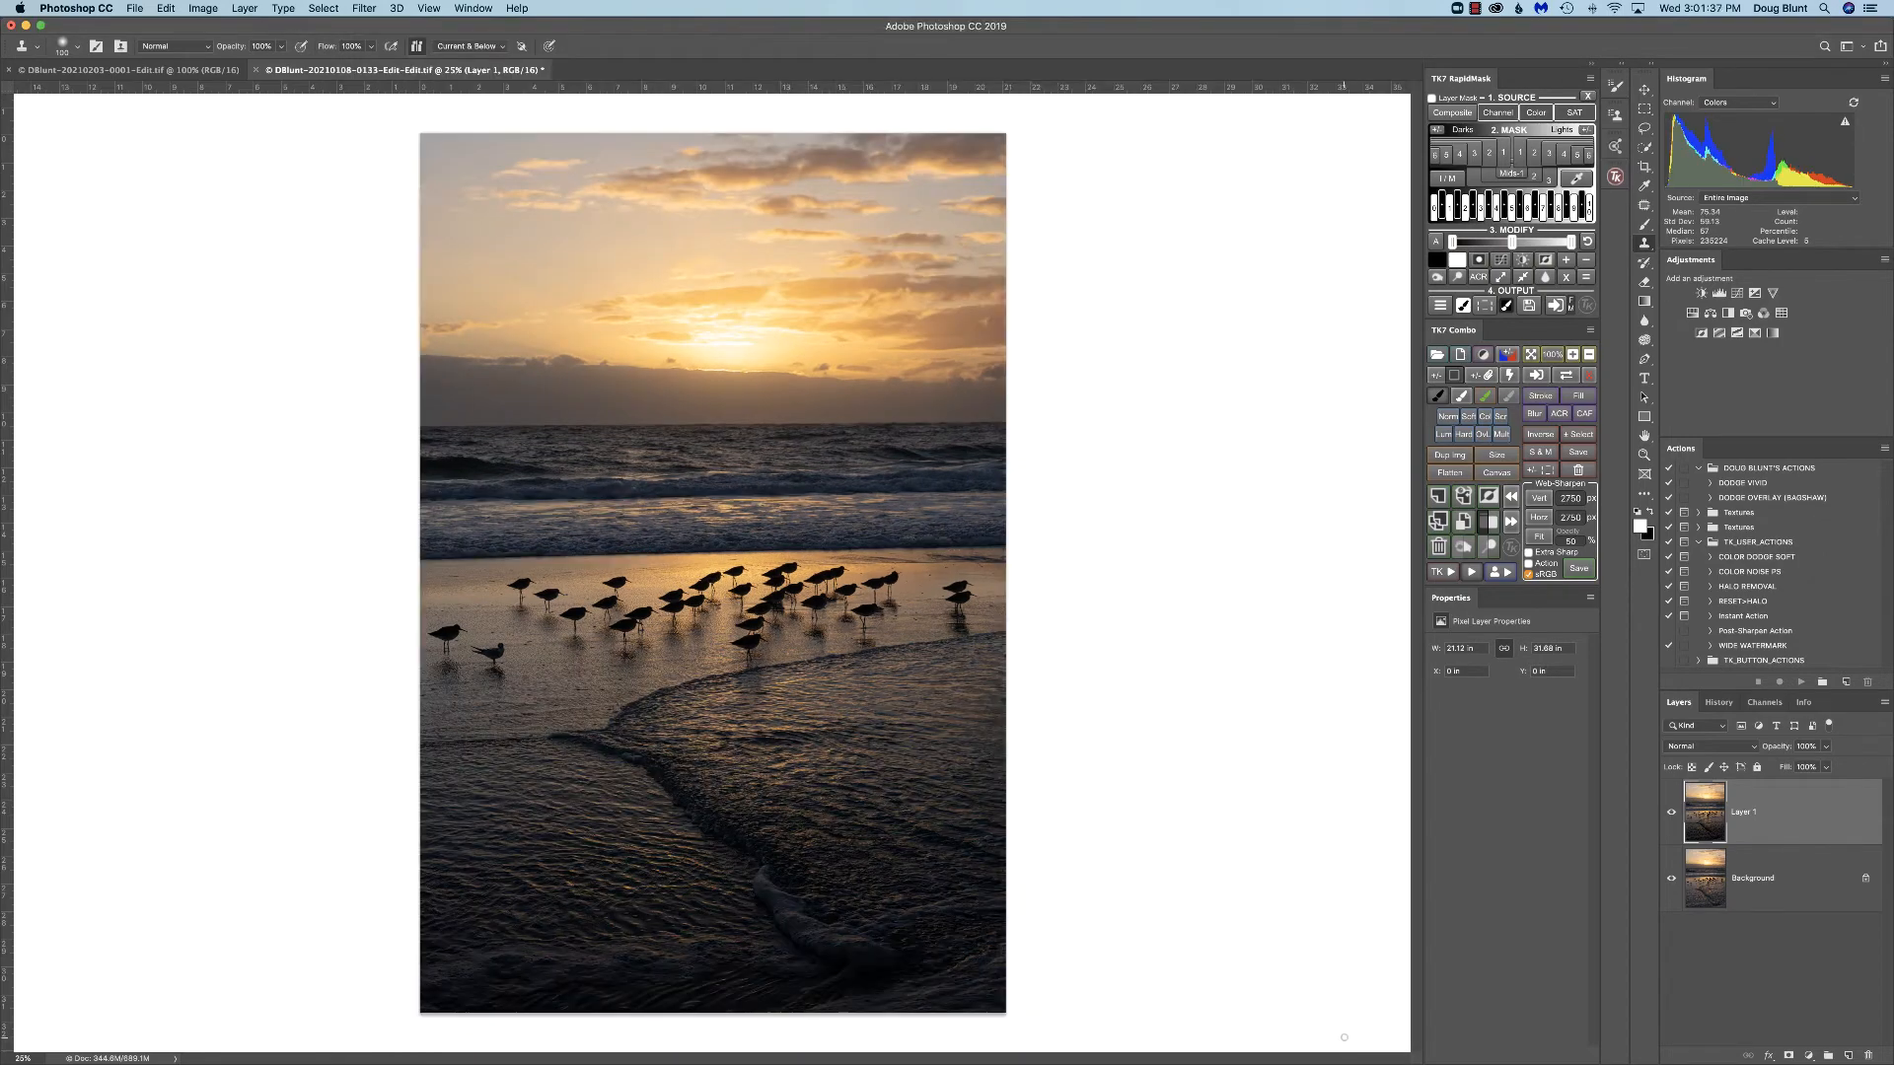
Step: Compare the image before and after the foreground edits by toggling Layer 1's visibility
alt+click(1671, 880)
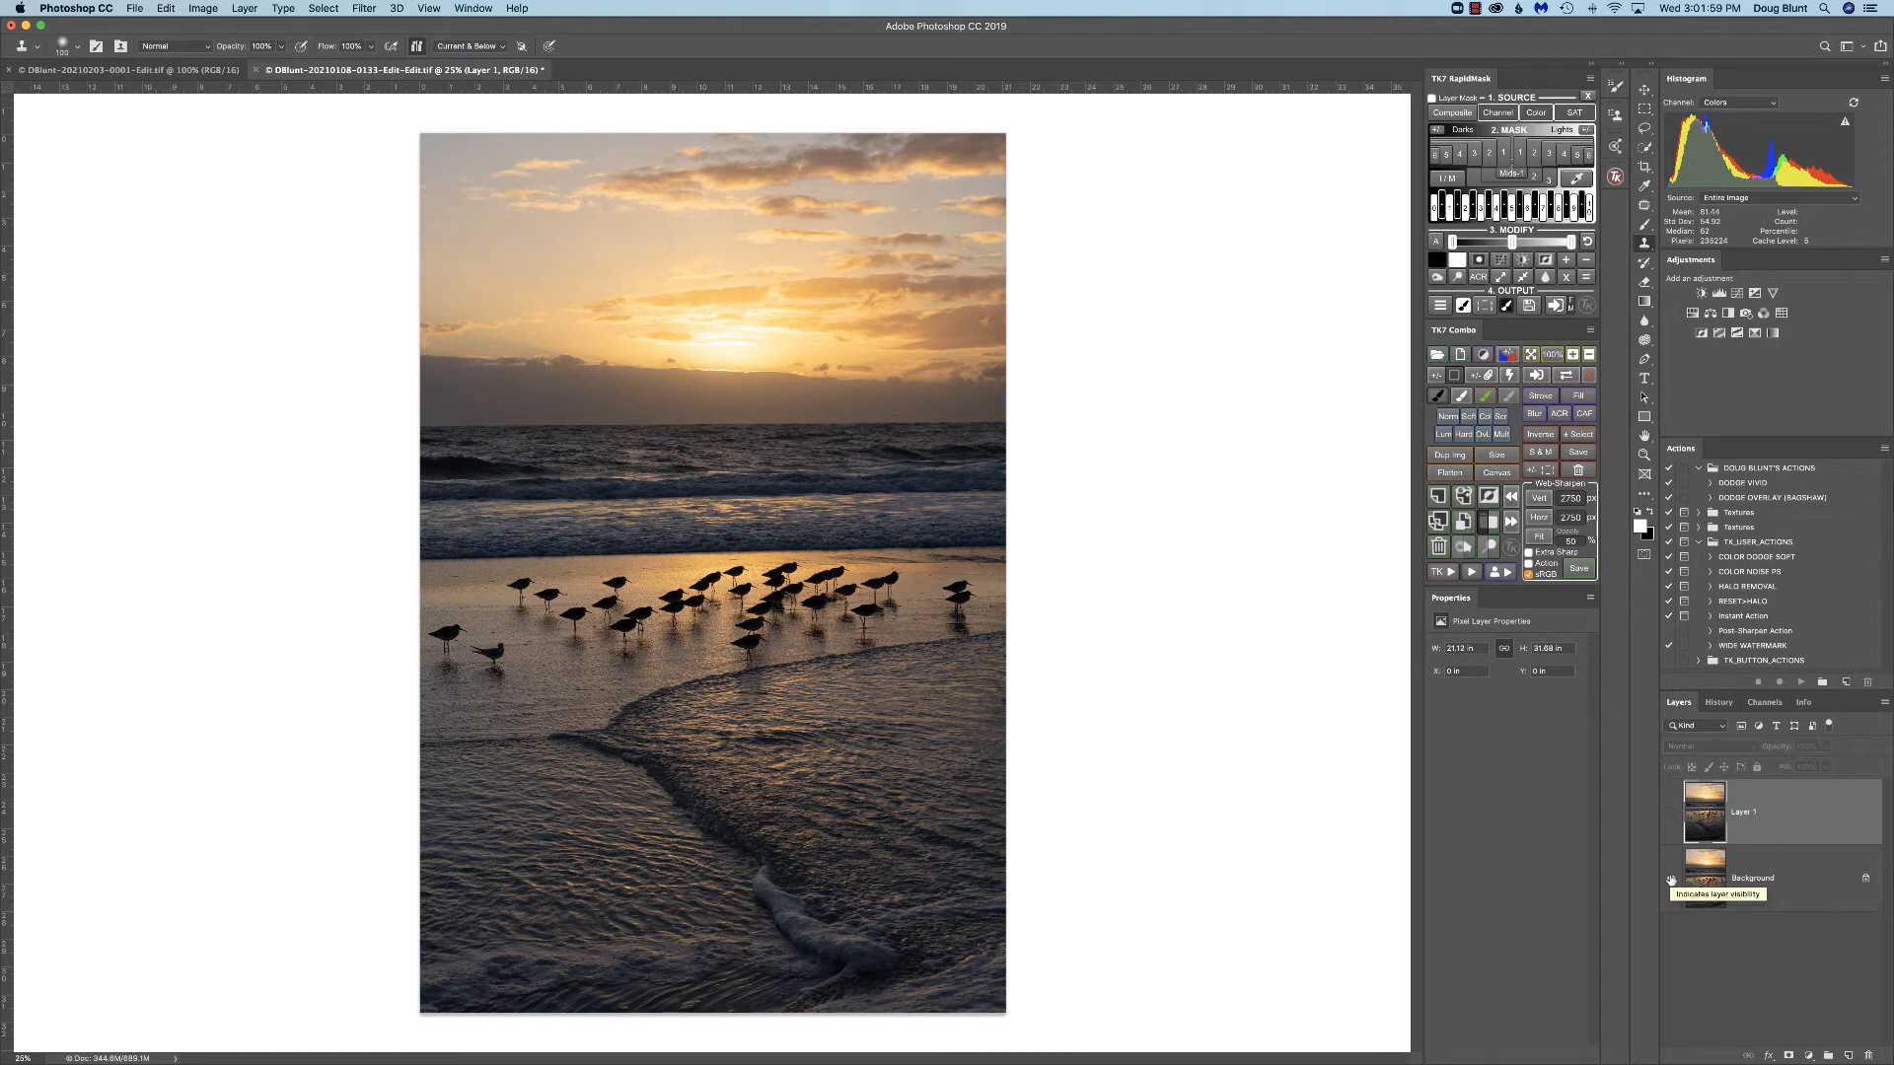
alt+click(1670, 879)
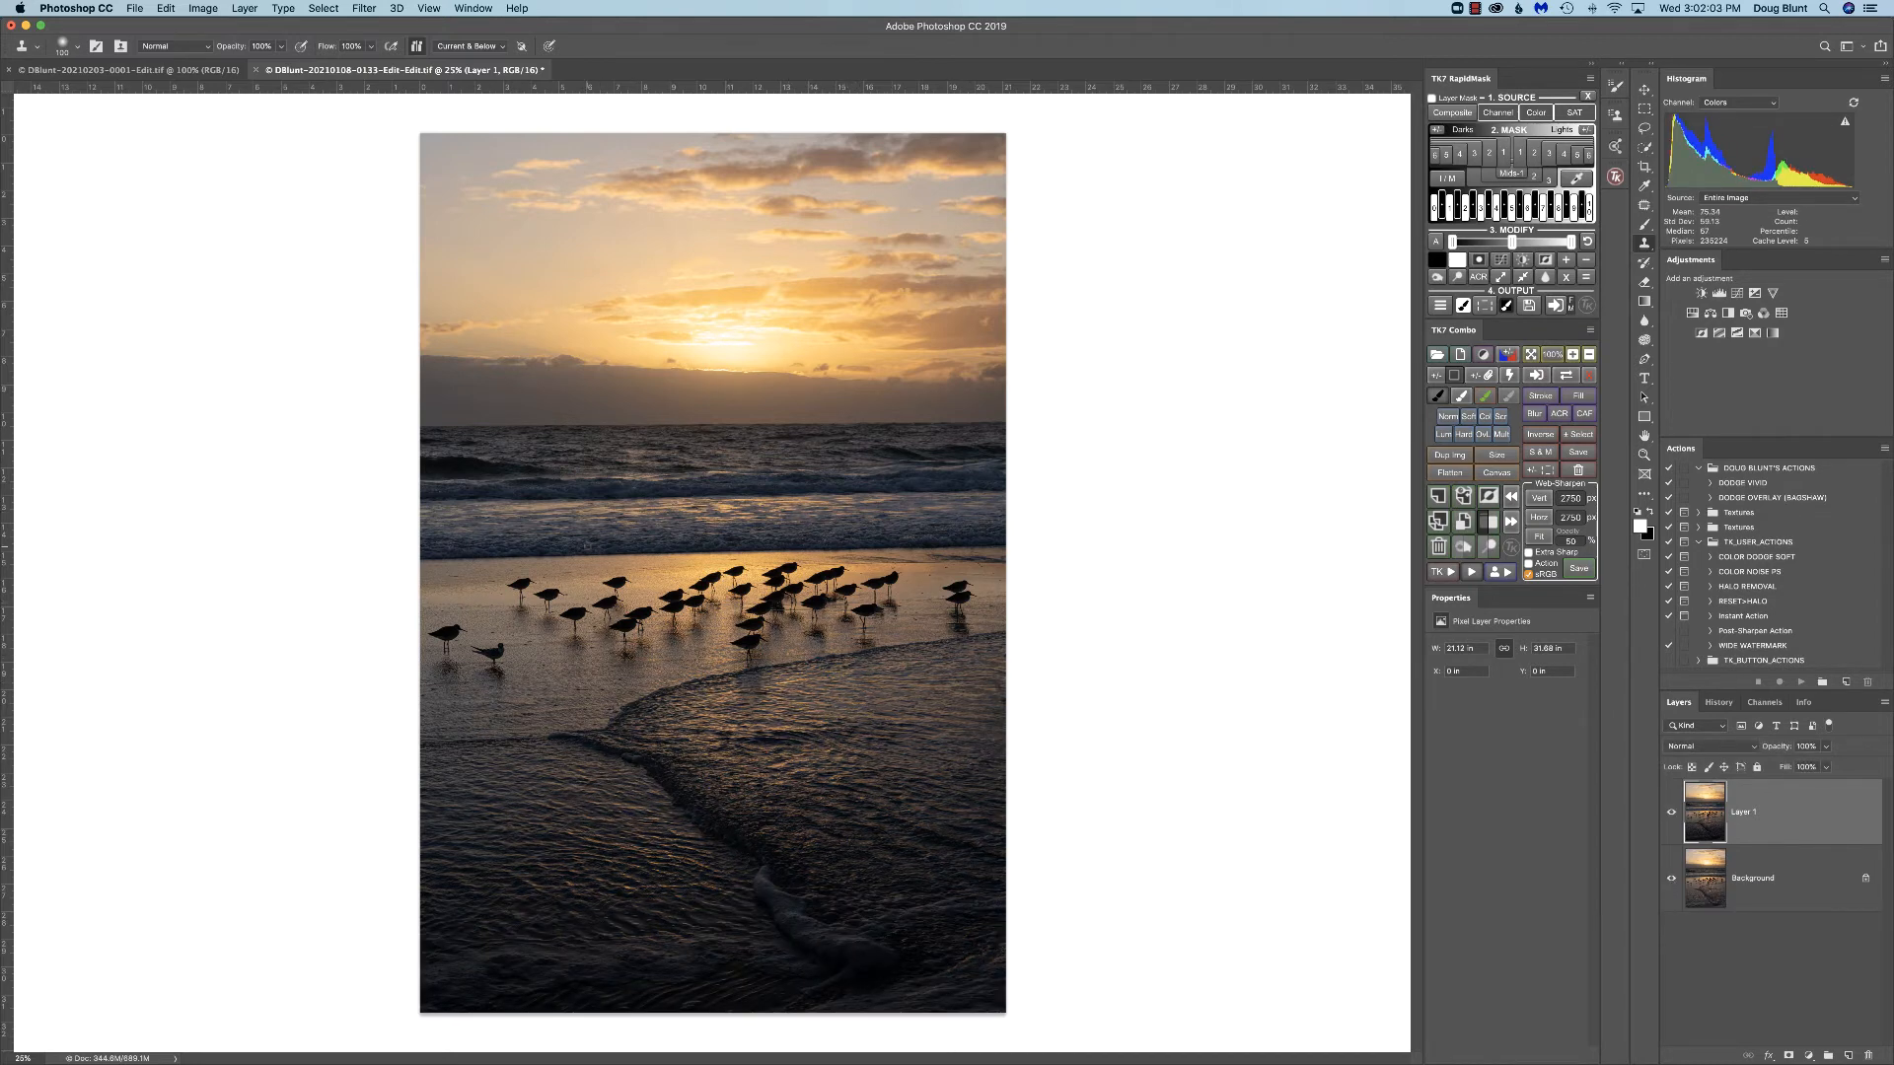
alt+click(1670, 880)
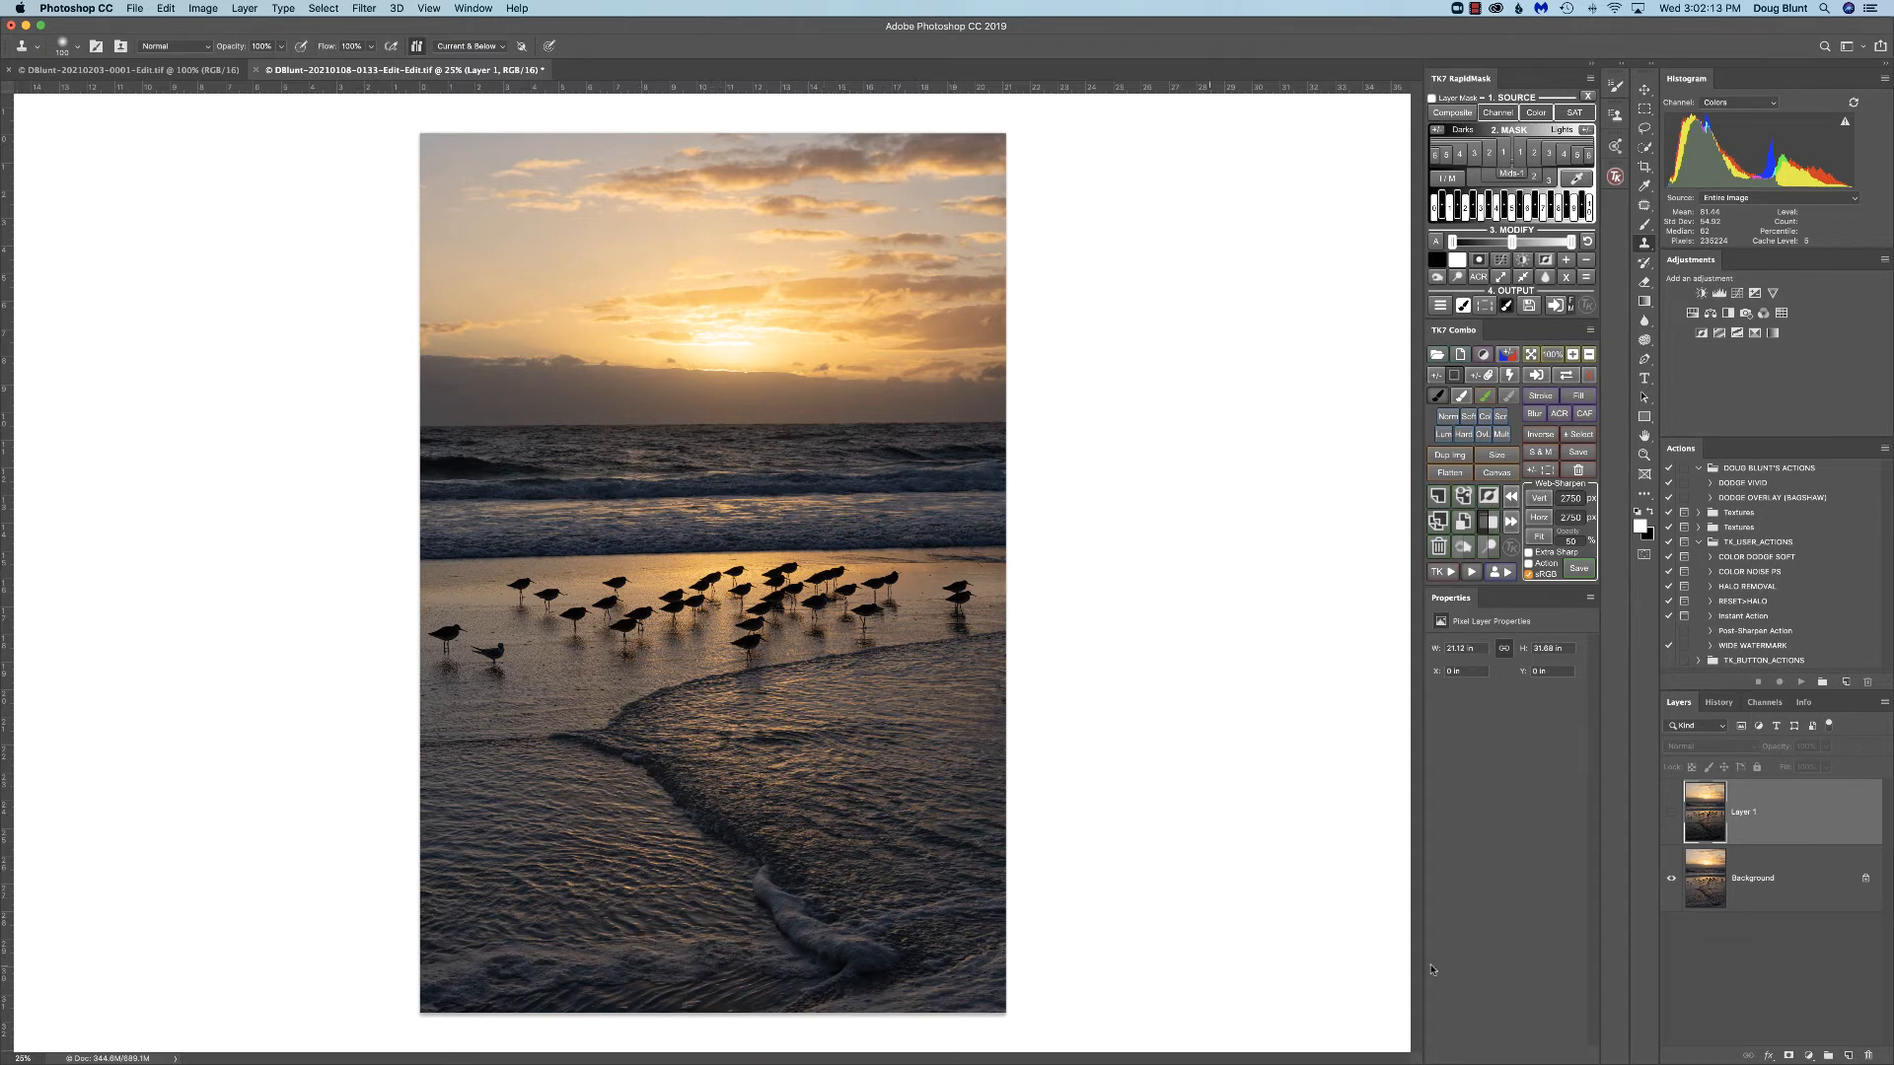
alt+click(1672, 881)
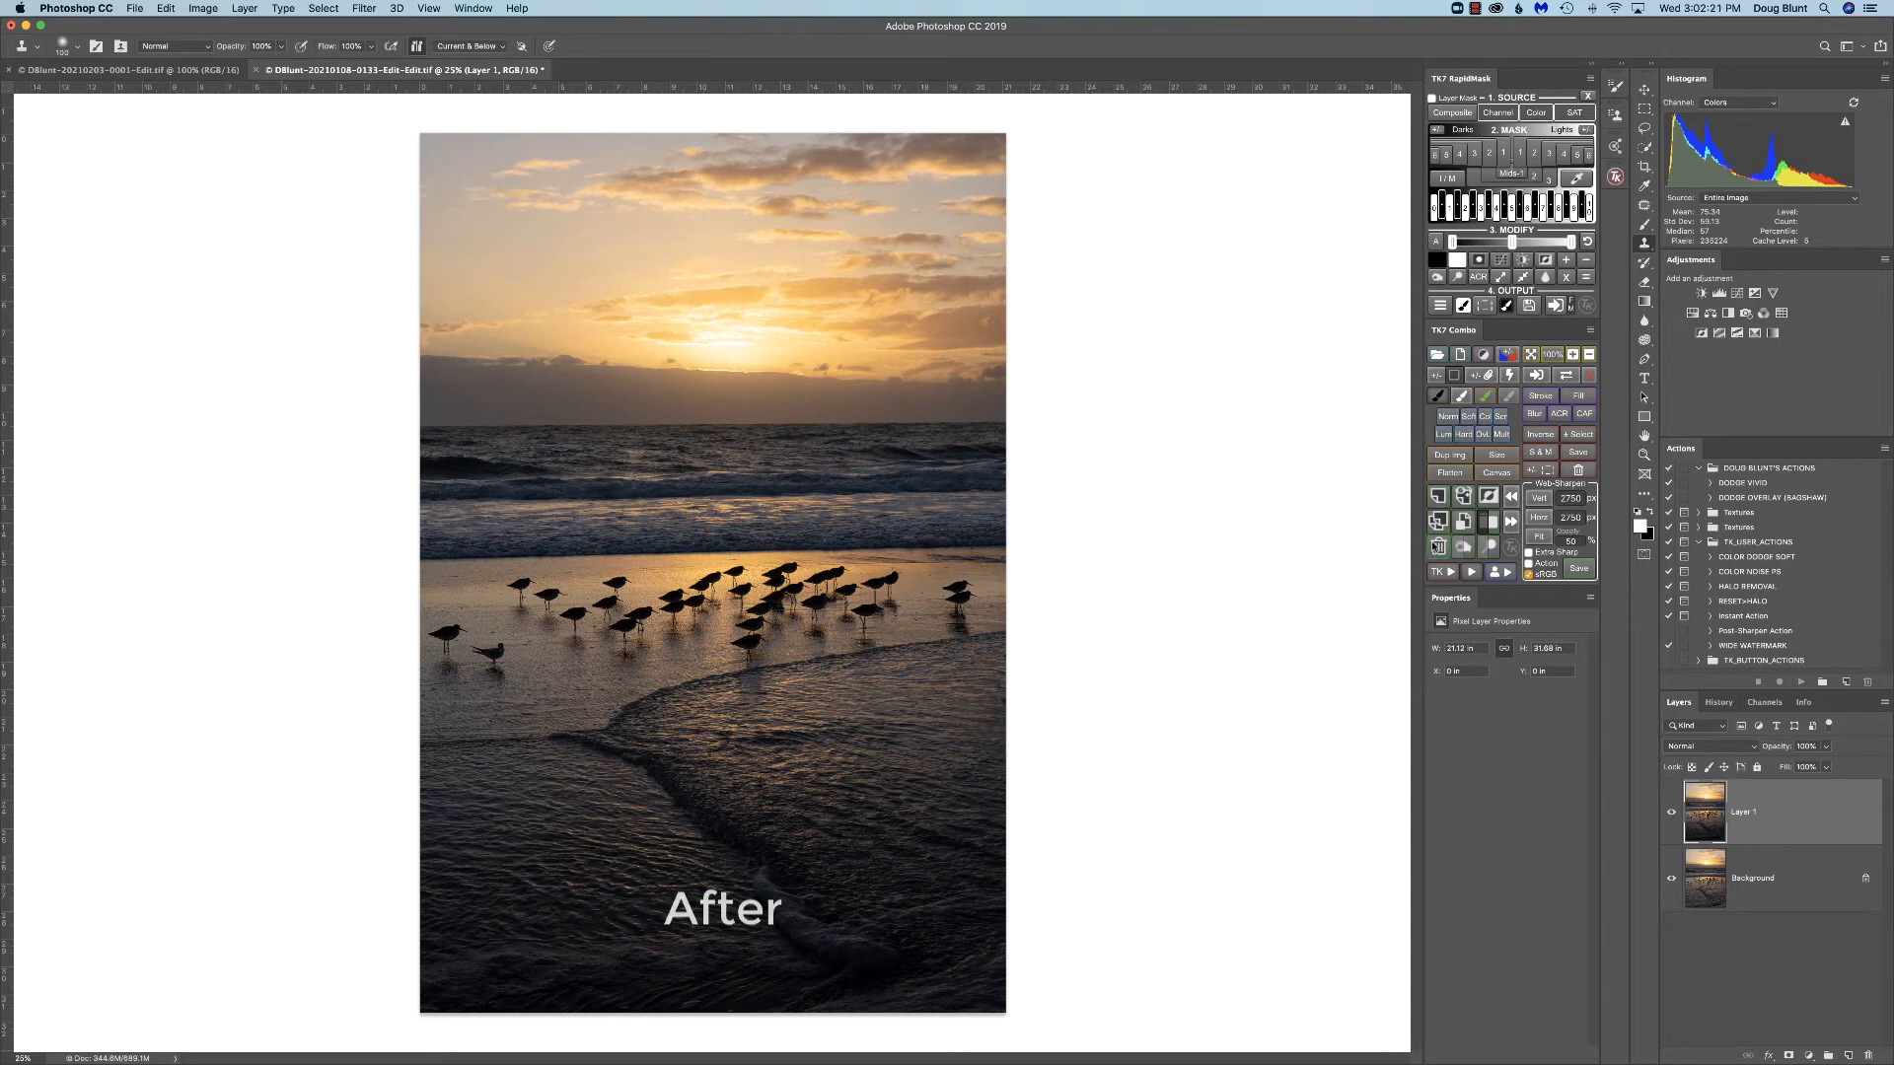
Step: Create a new layer from the edited image and draw a Camera Raw graduated filter on it from the photo's upper edge down to the shoreline
click(1463, 496)
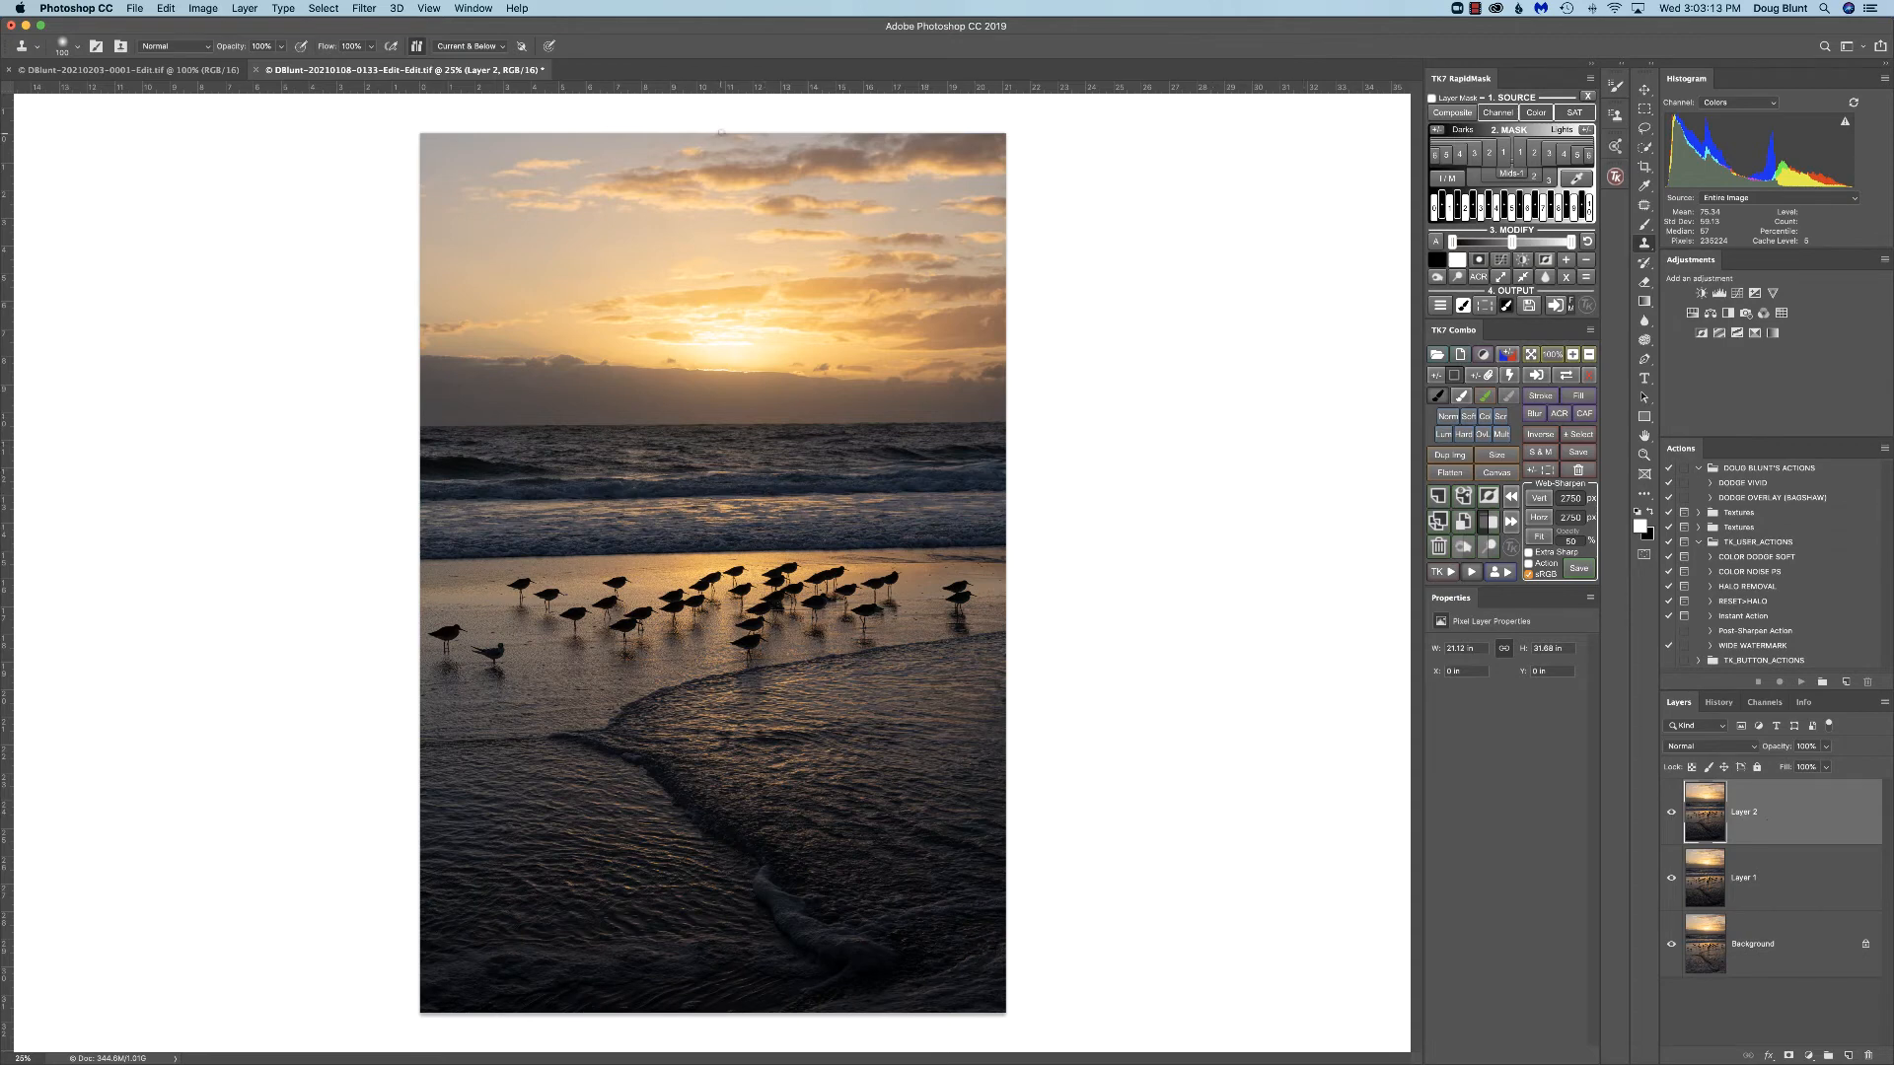
click(364, 8)
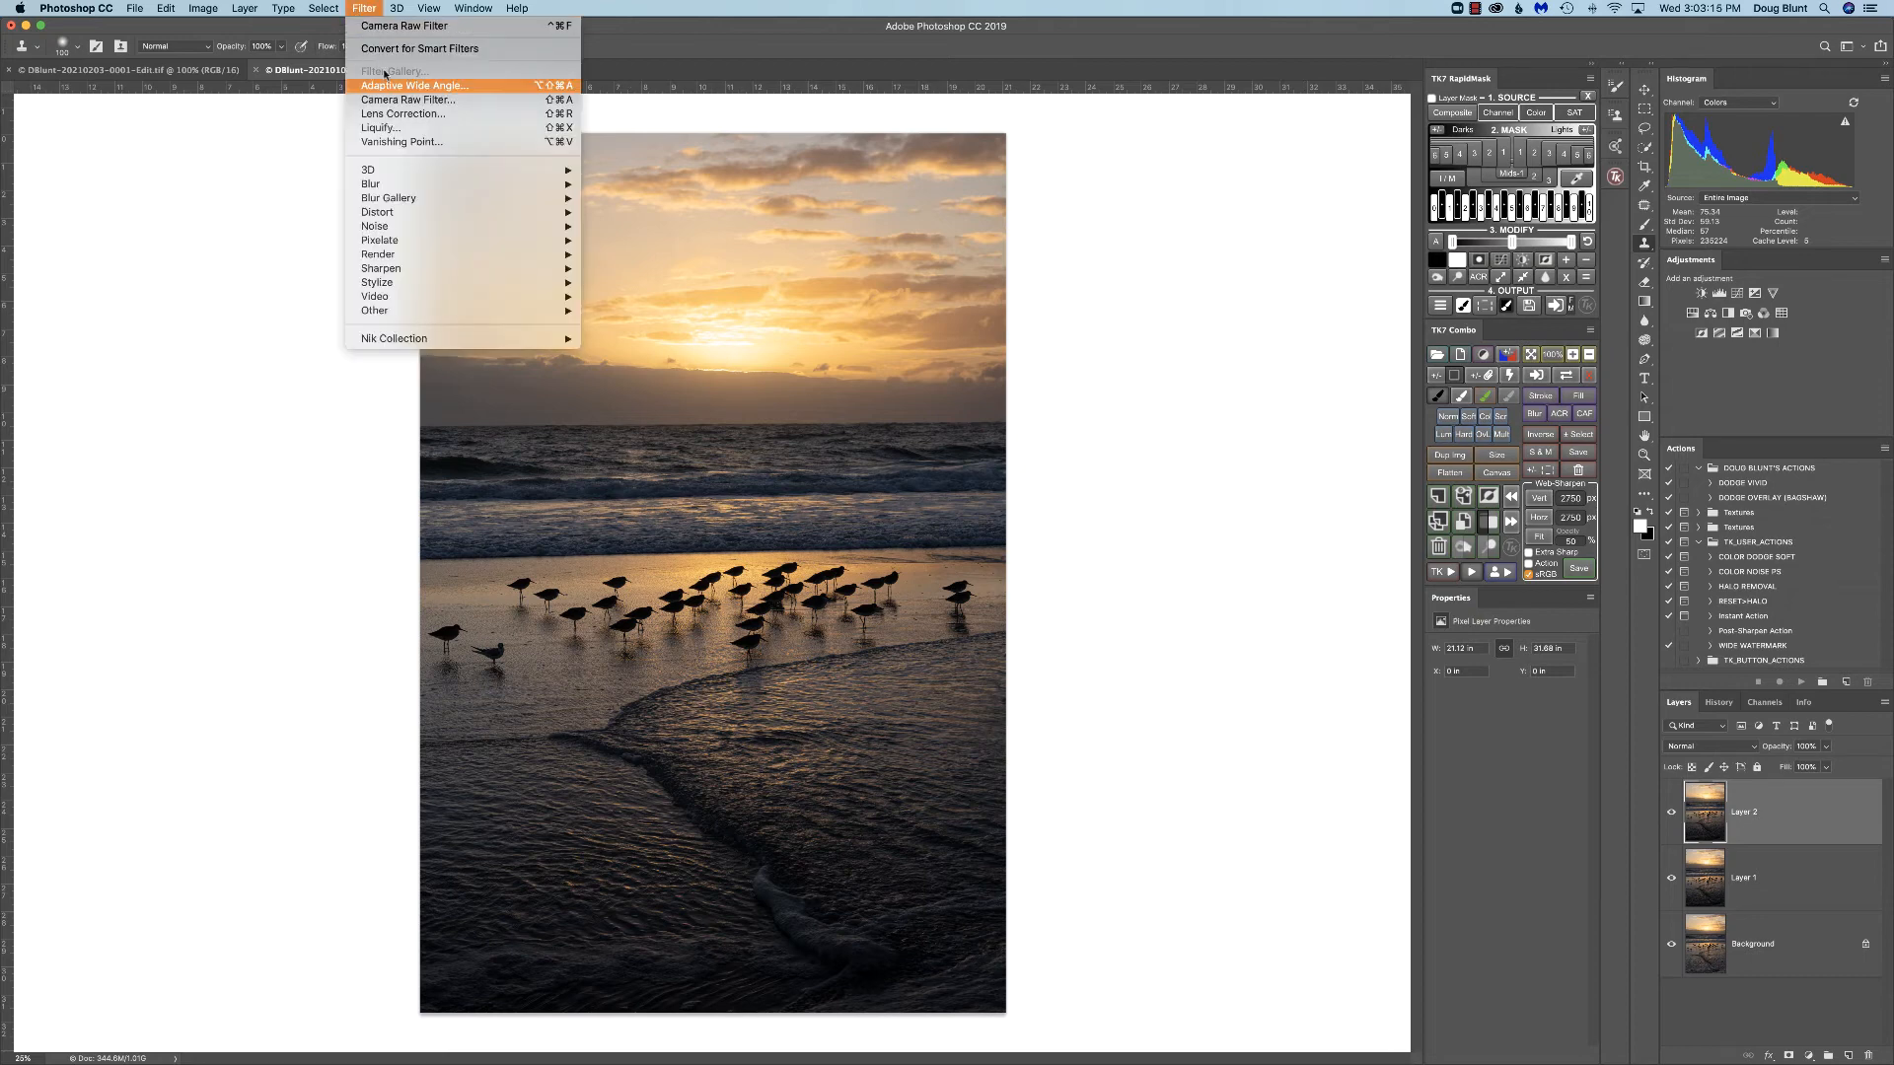
click(403, 99)
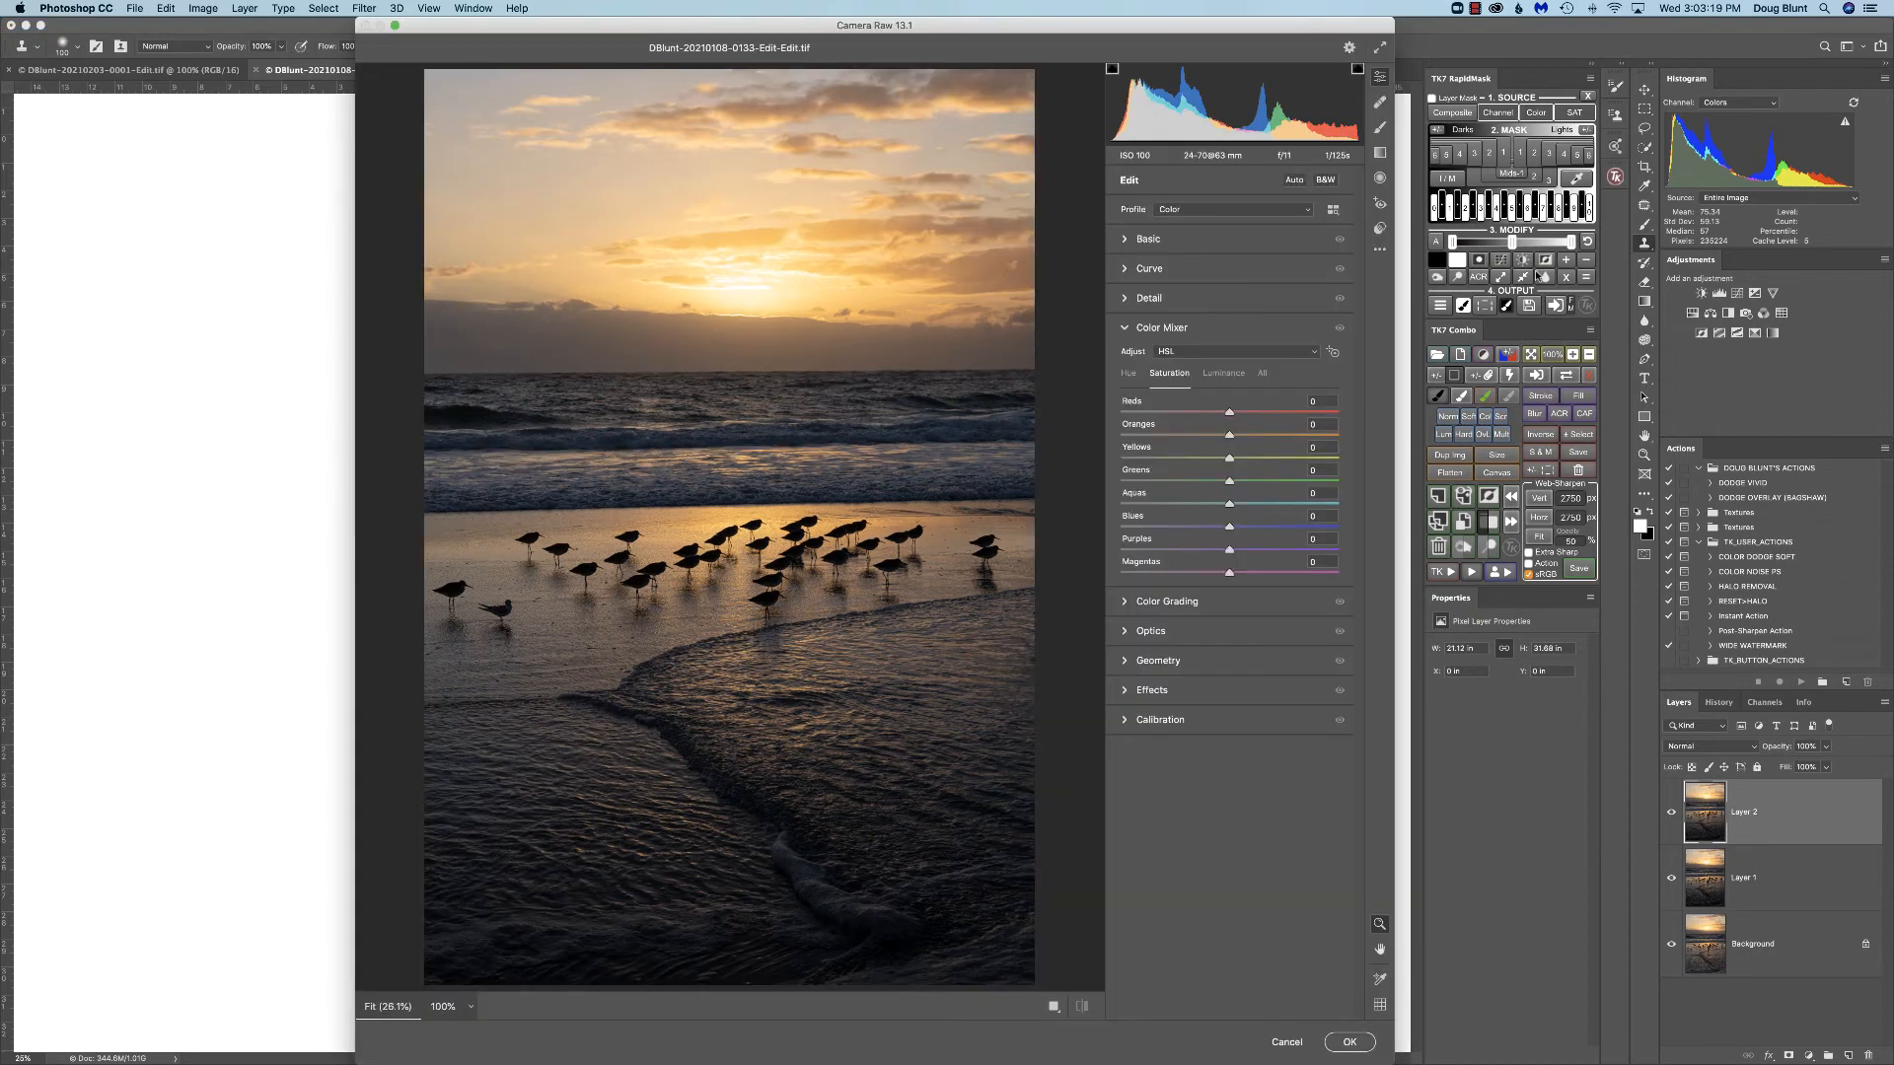
click(1381, 154)
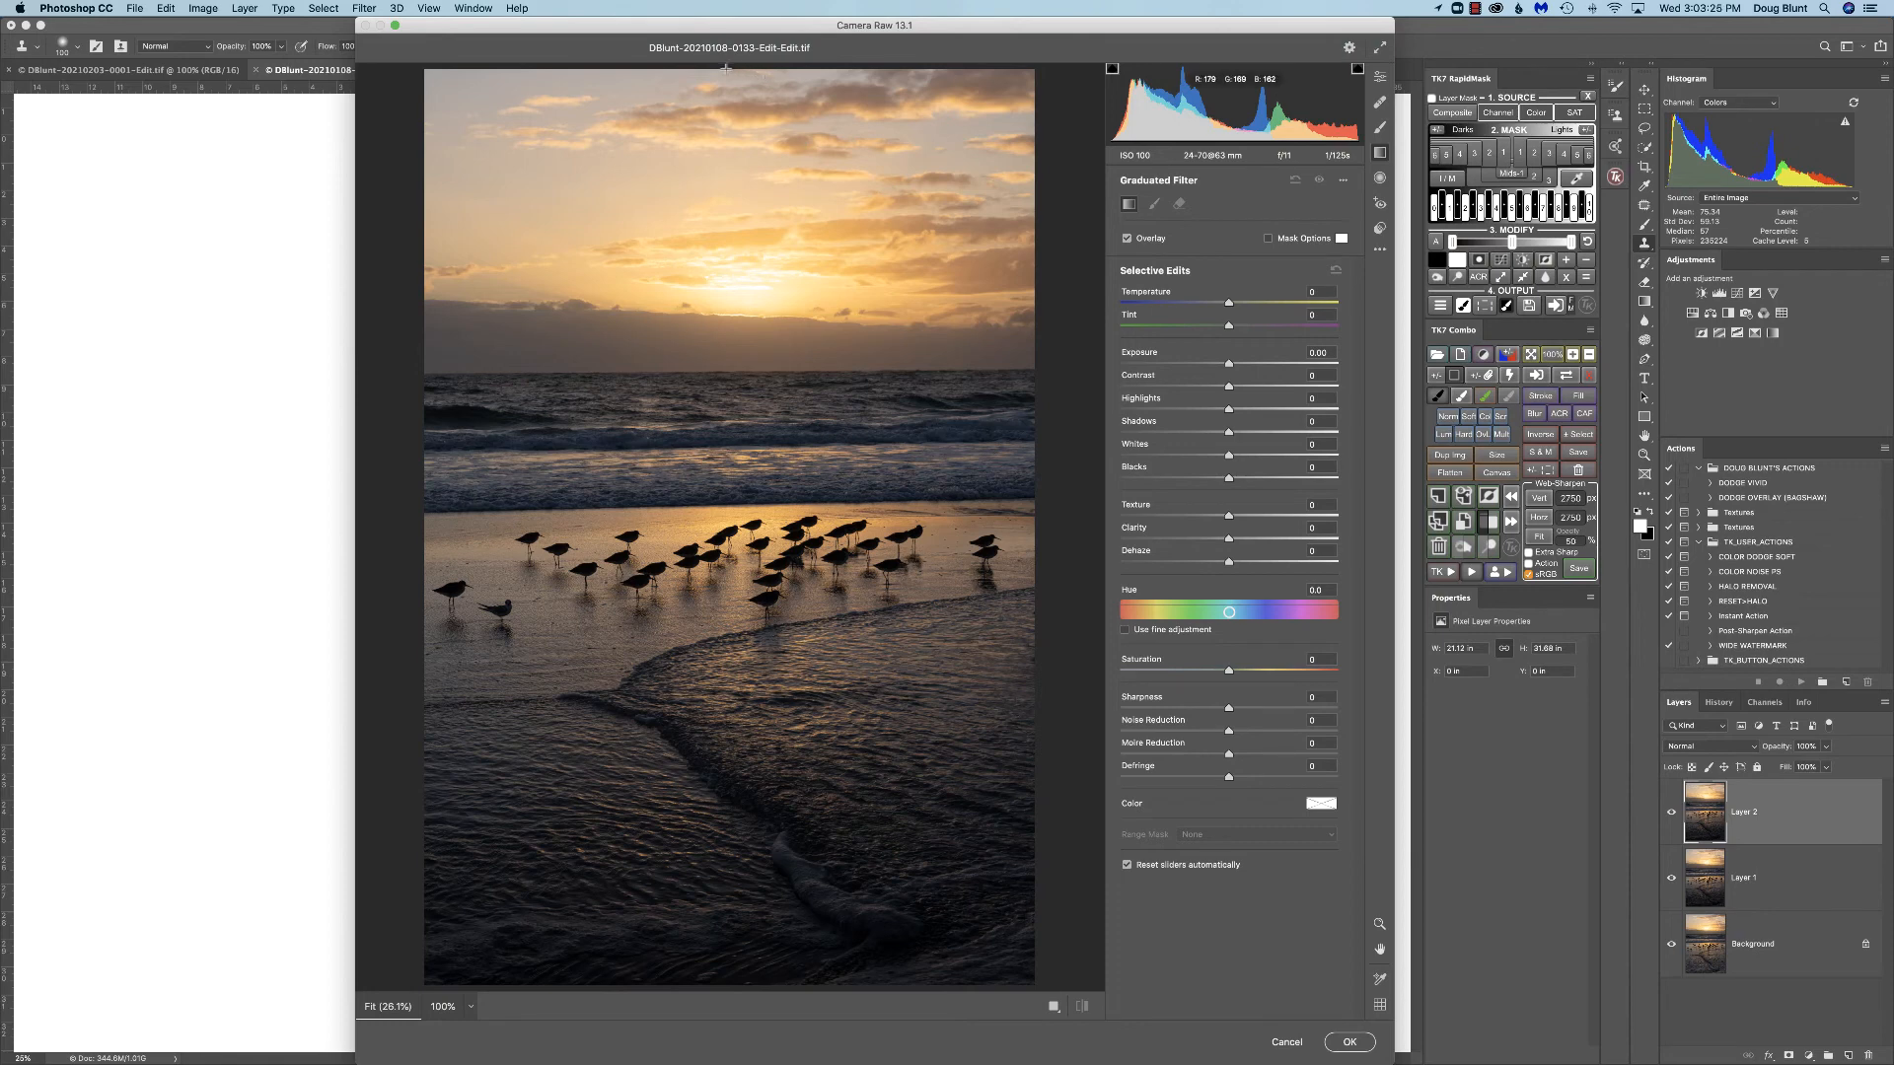
drag(726, 68, 727, 498)
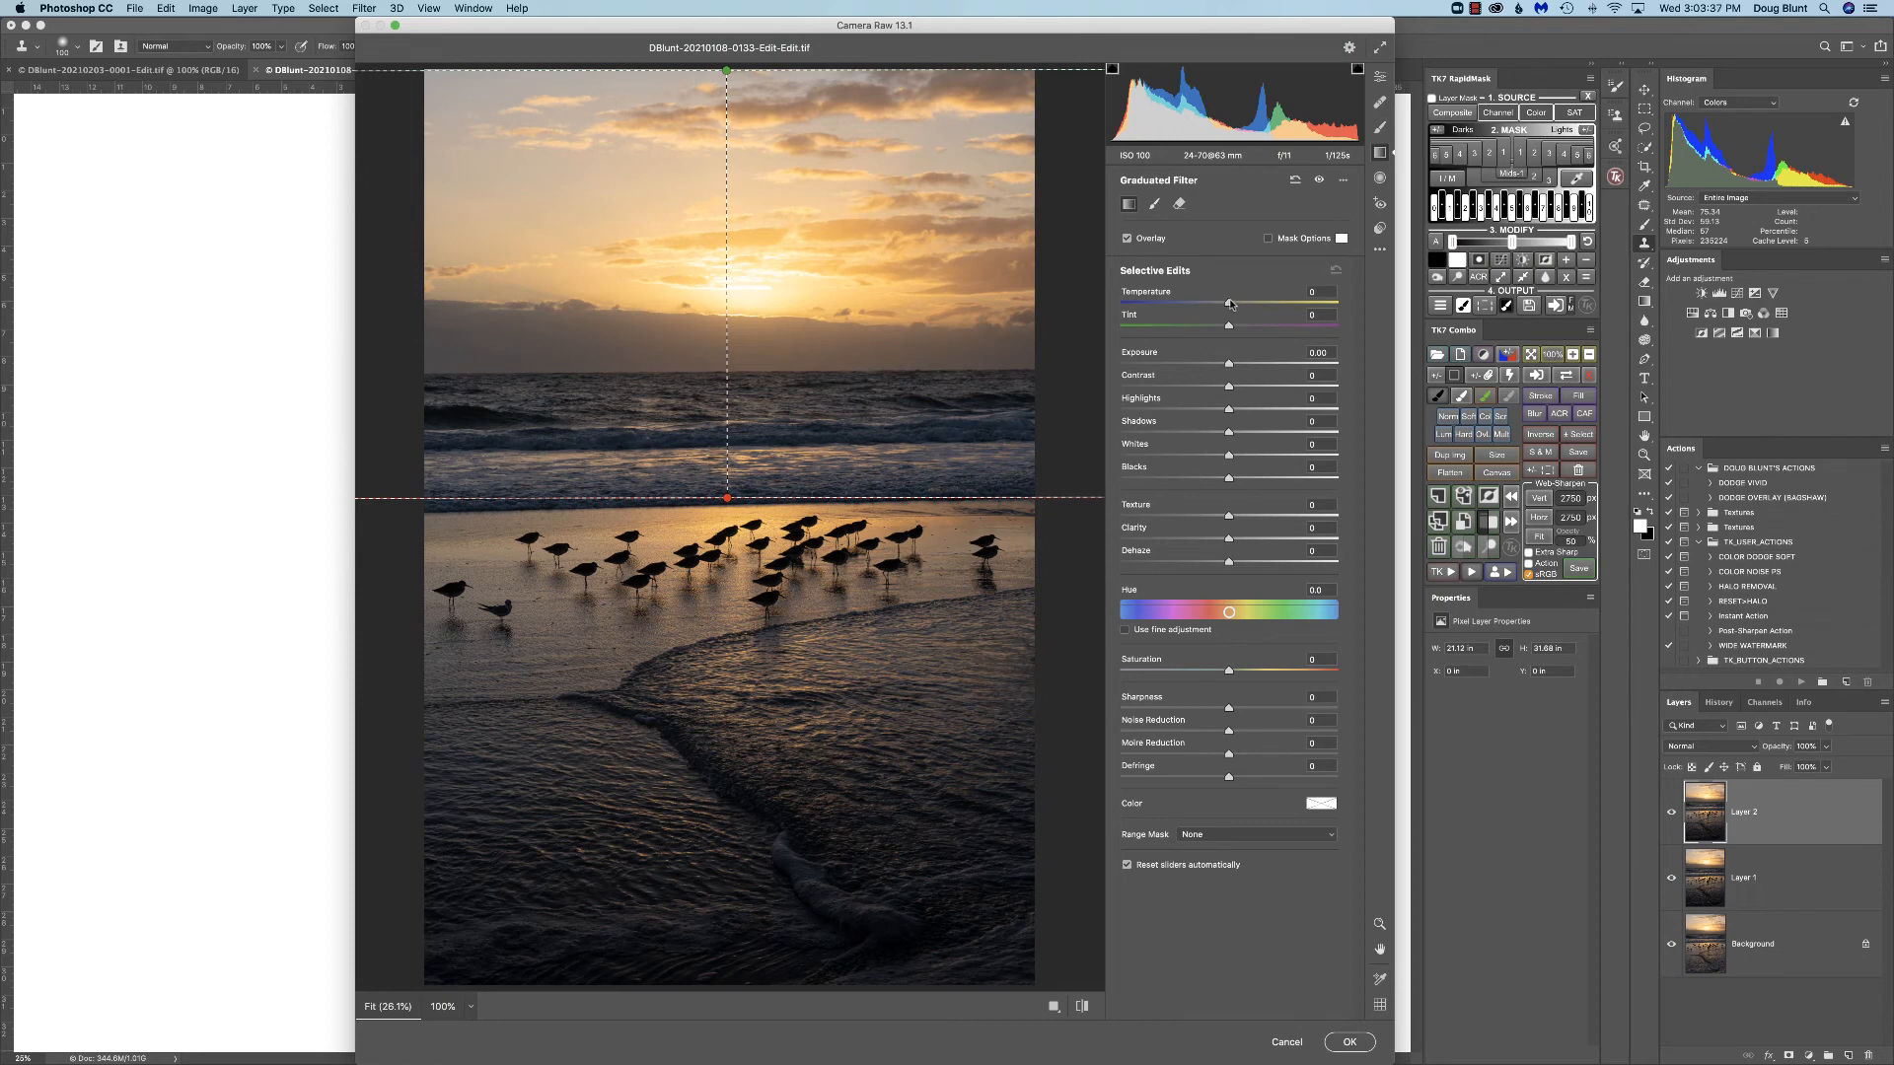
Step: Set the sky filter's temperature to +12, tint to +20 and exposure to +0.25
drag(1231, 304, 1243, 325)
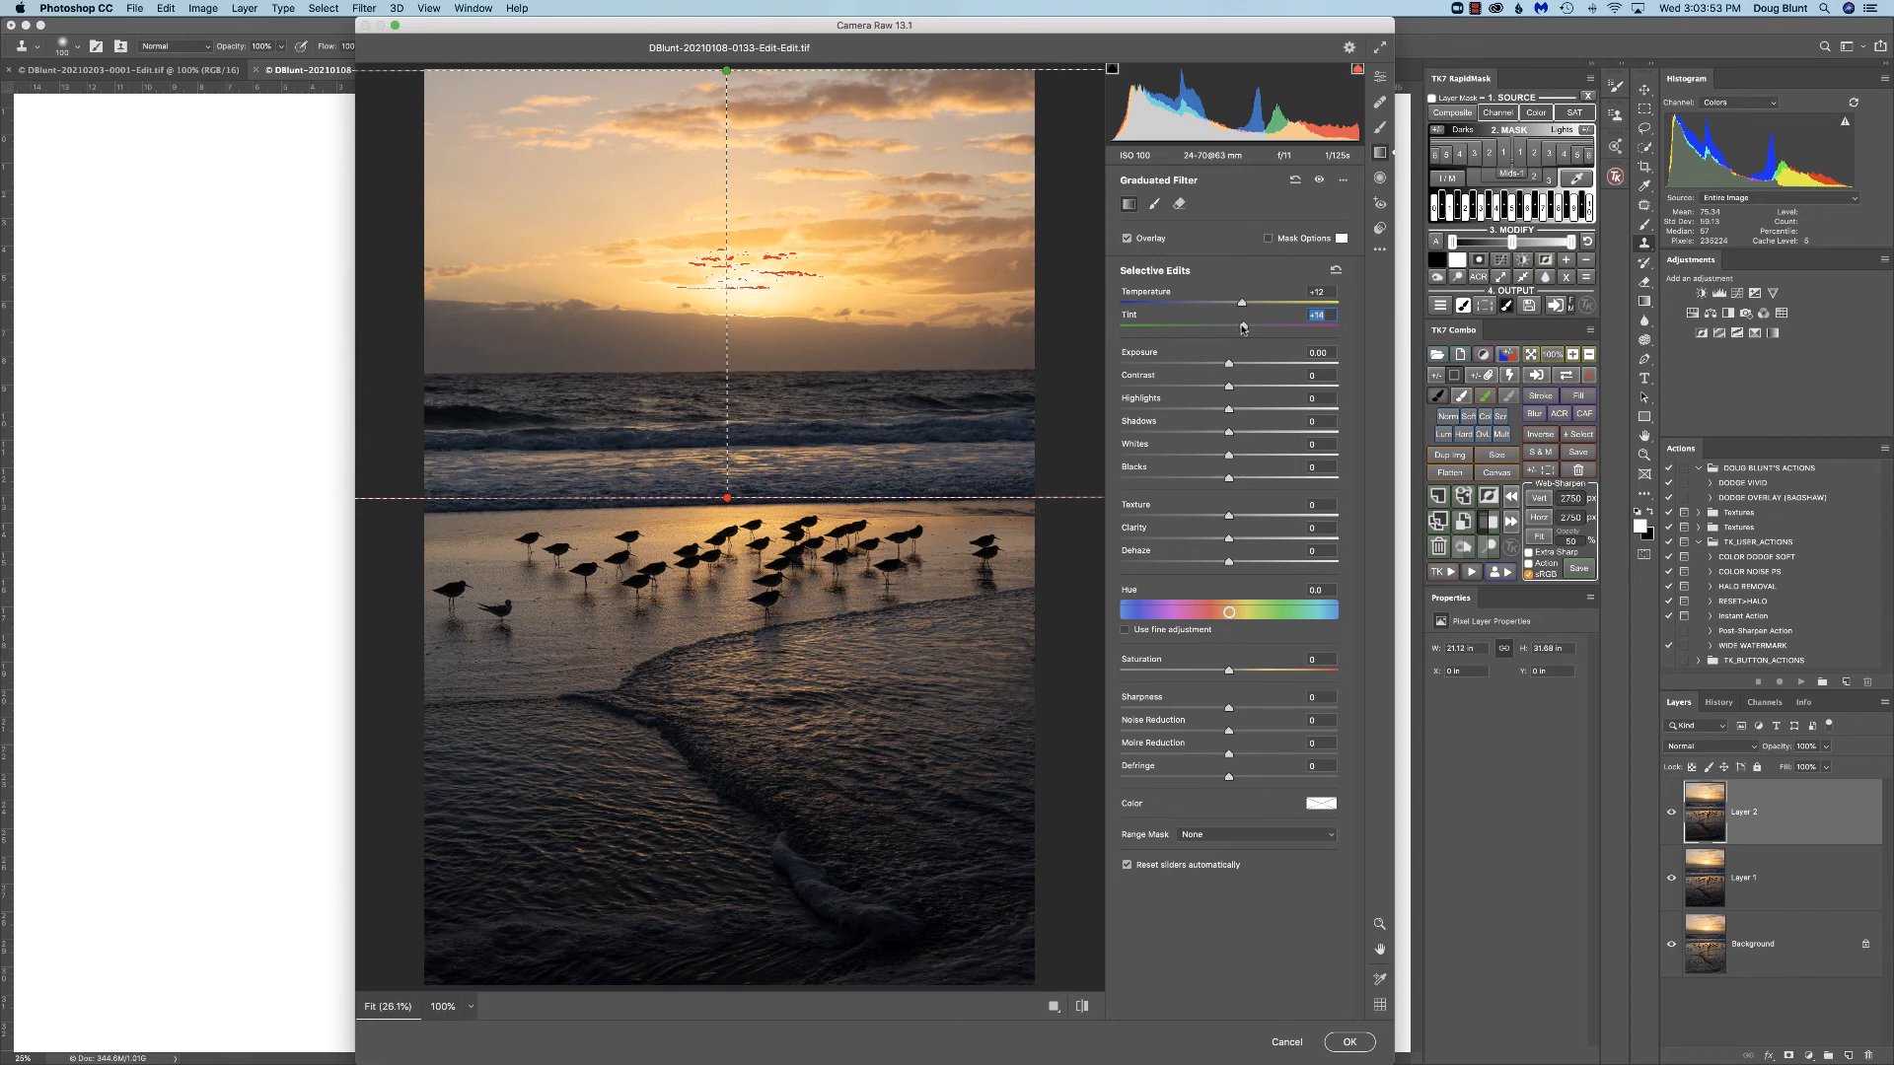
drag(1243, 329, 1249, 329)
drag(1228, 365, 1237, 366)
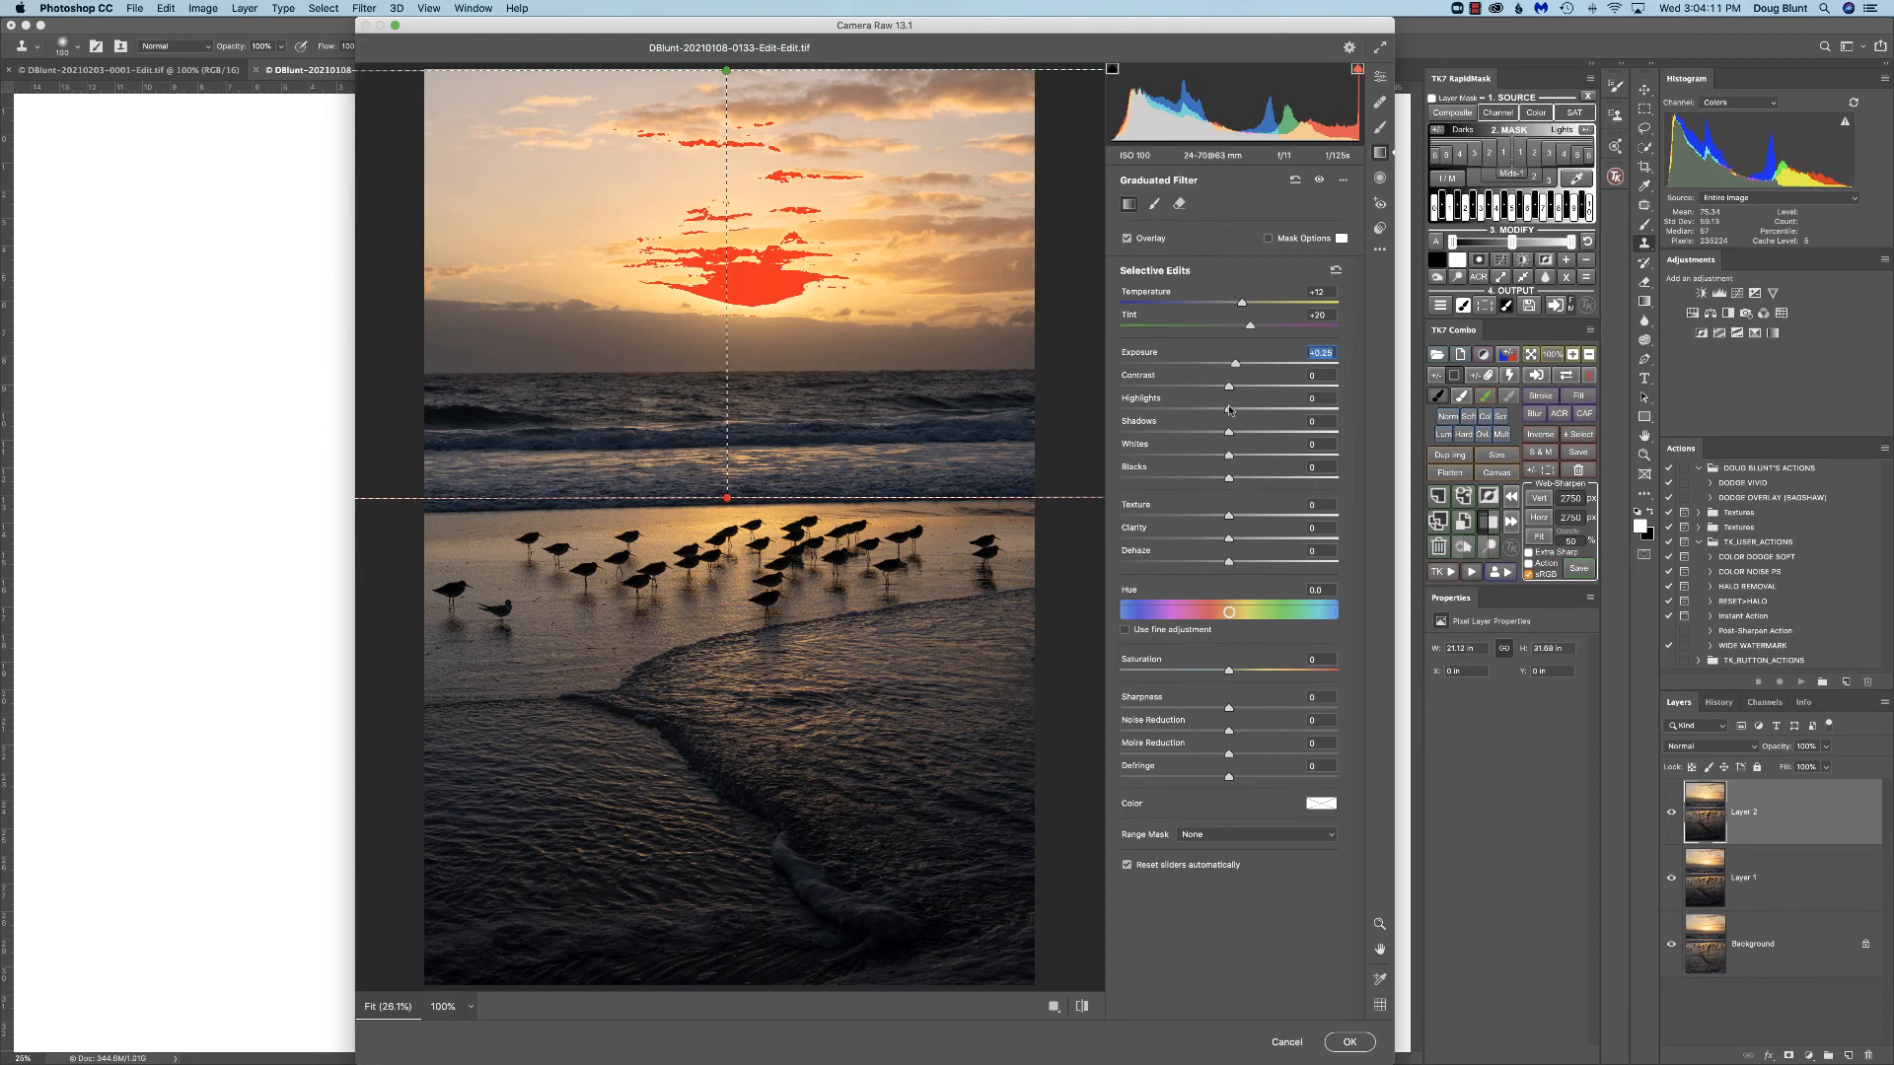
Step: Set the sky filter's highlights to -75, shadows to +9, whites to +8 and blacks to +33
drag(1229, 408, 1198, 413)
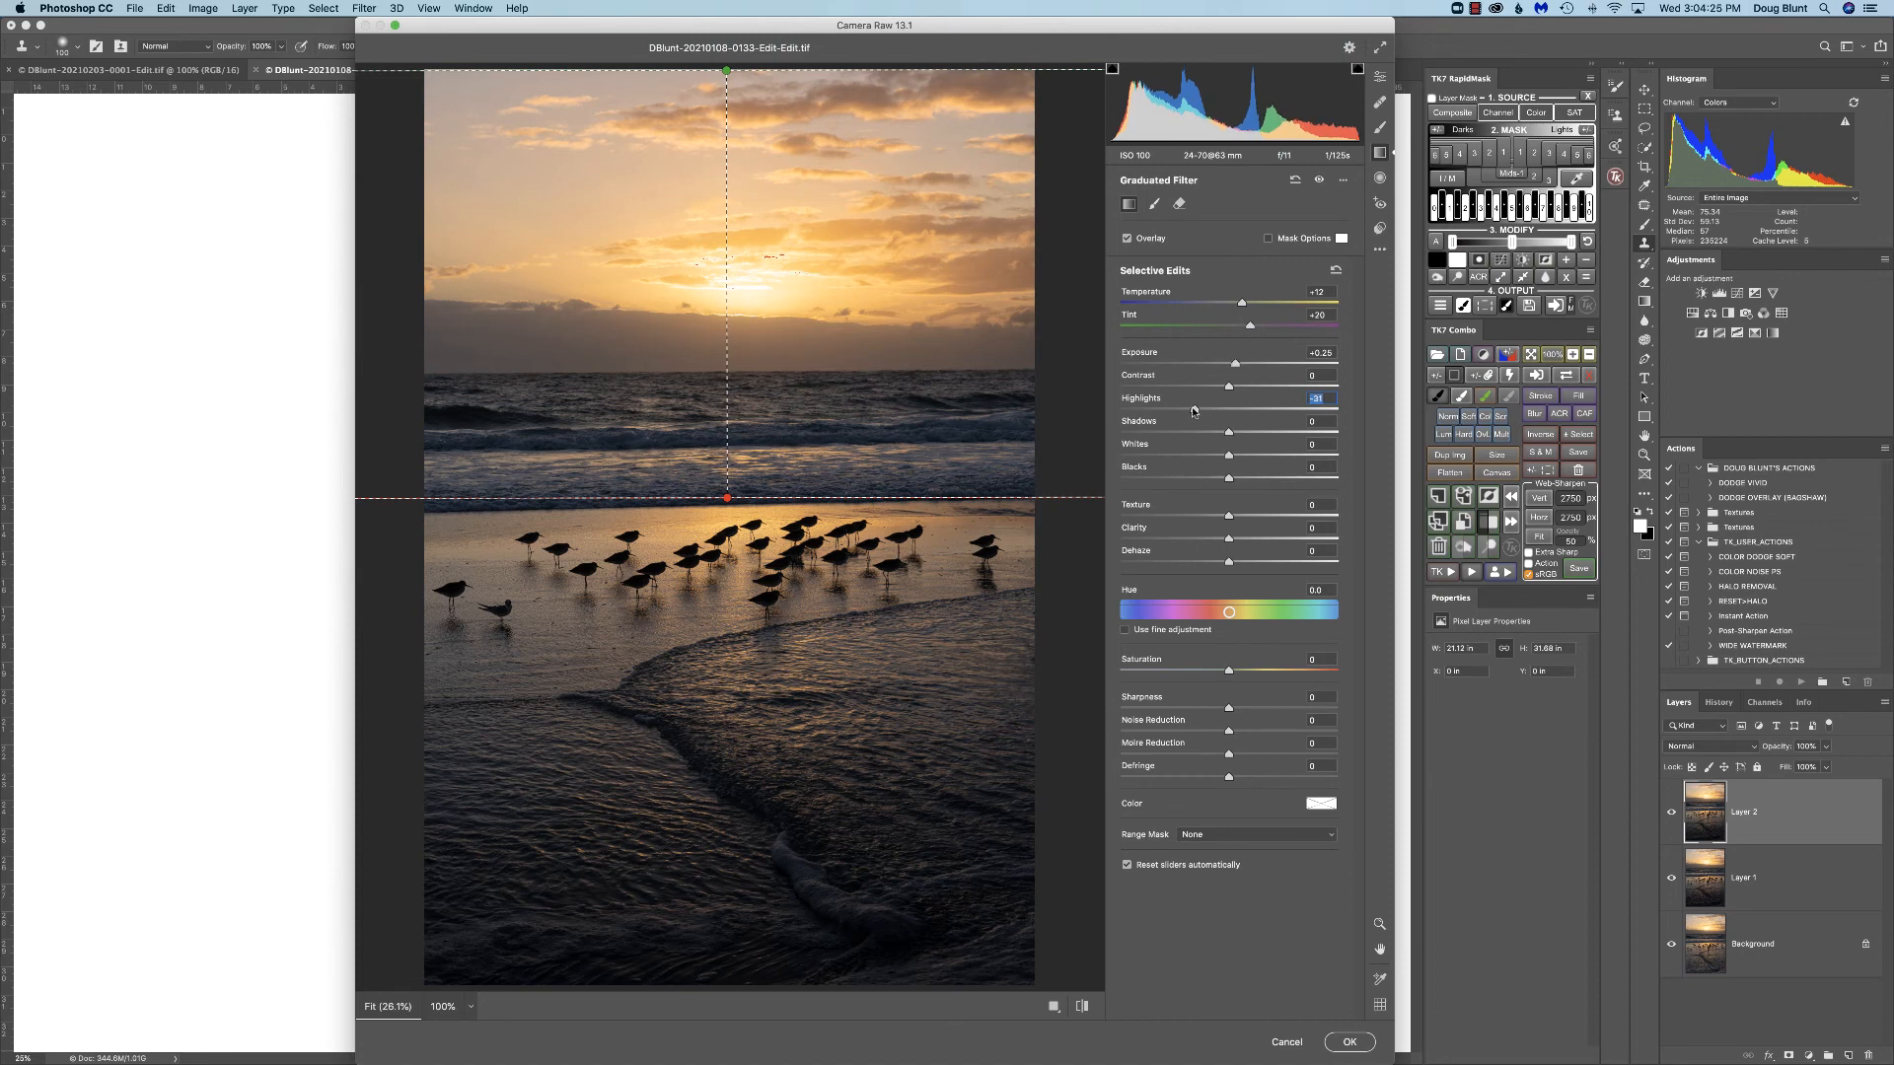
drag(1197, 411, 1191, 413)
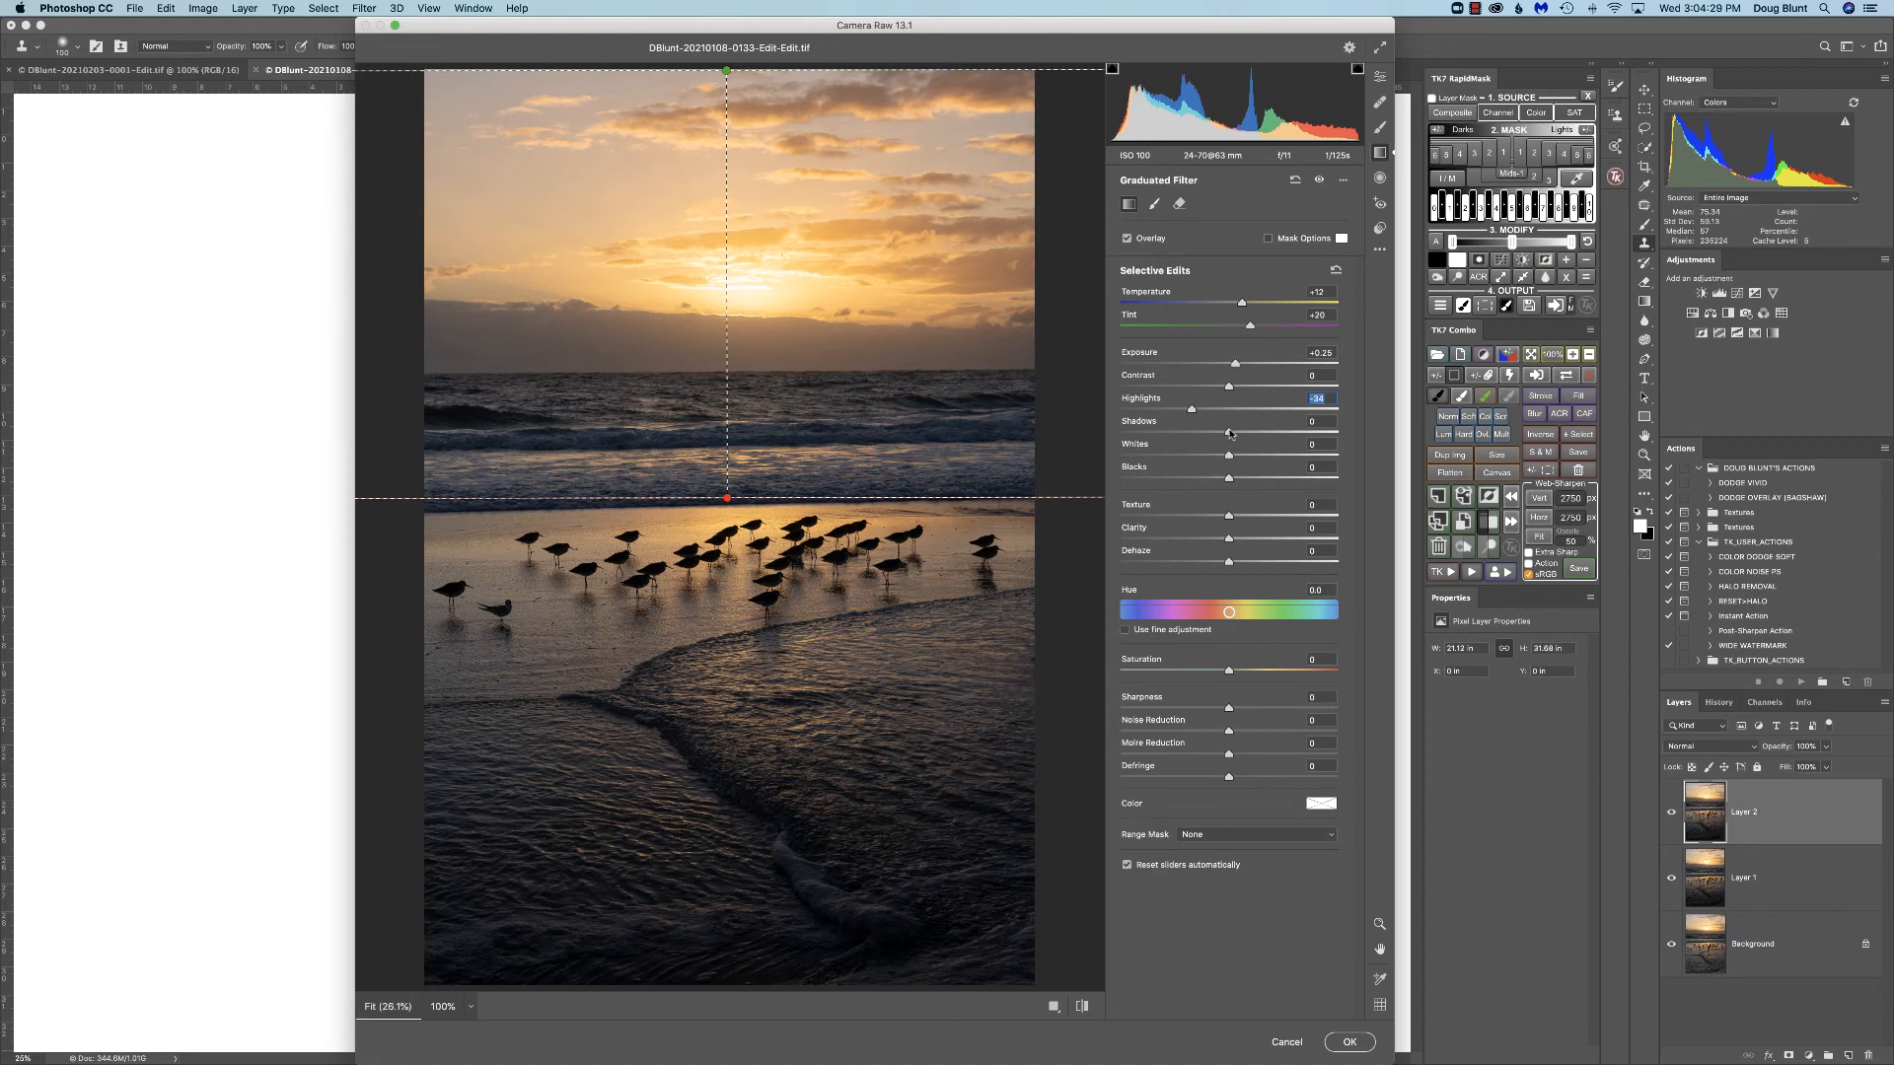
drag(1230, 433, 1234, 433)
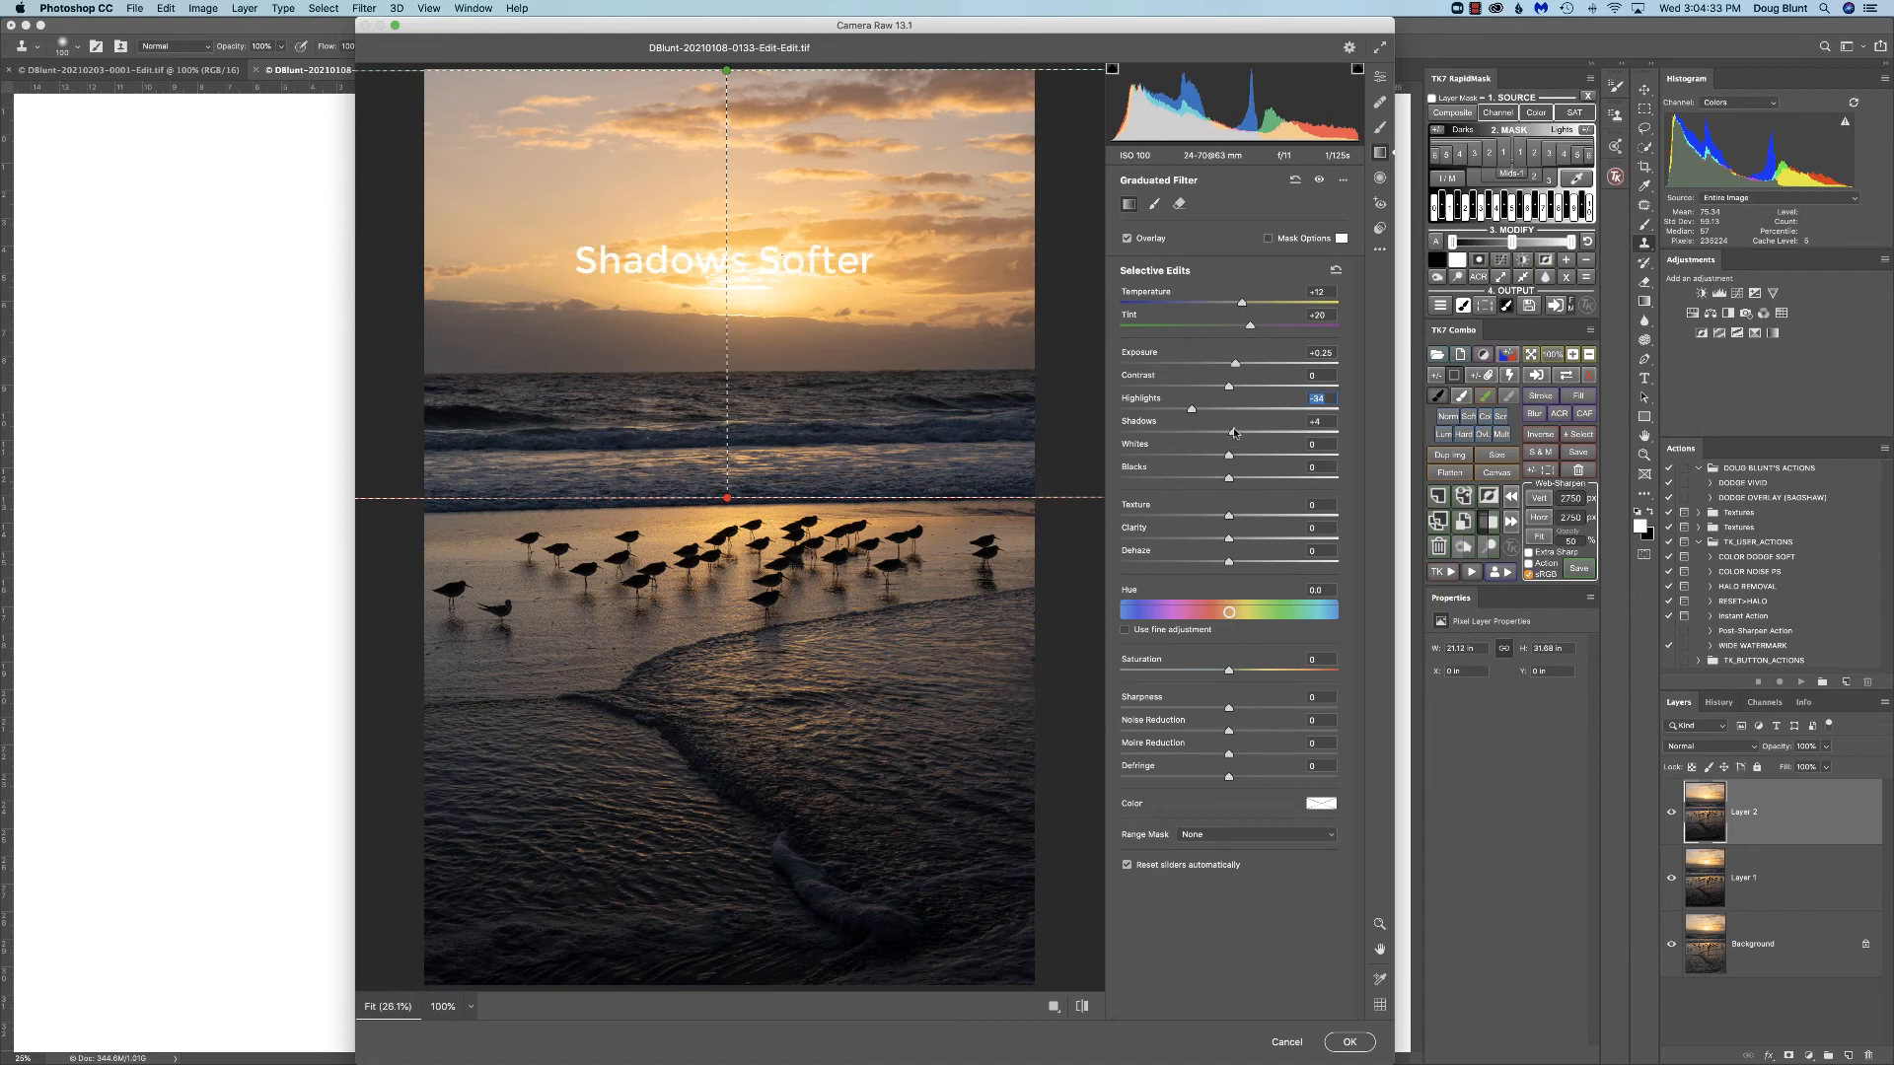
drag(1234, 432, 1239, 432)
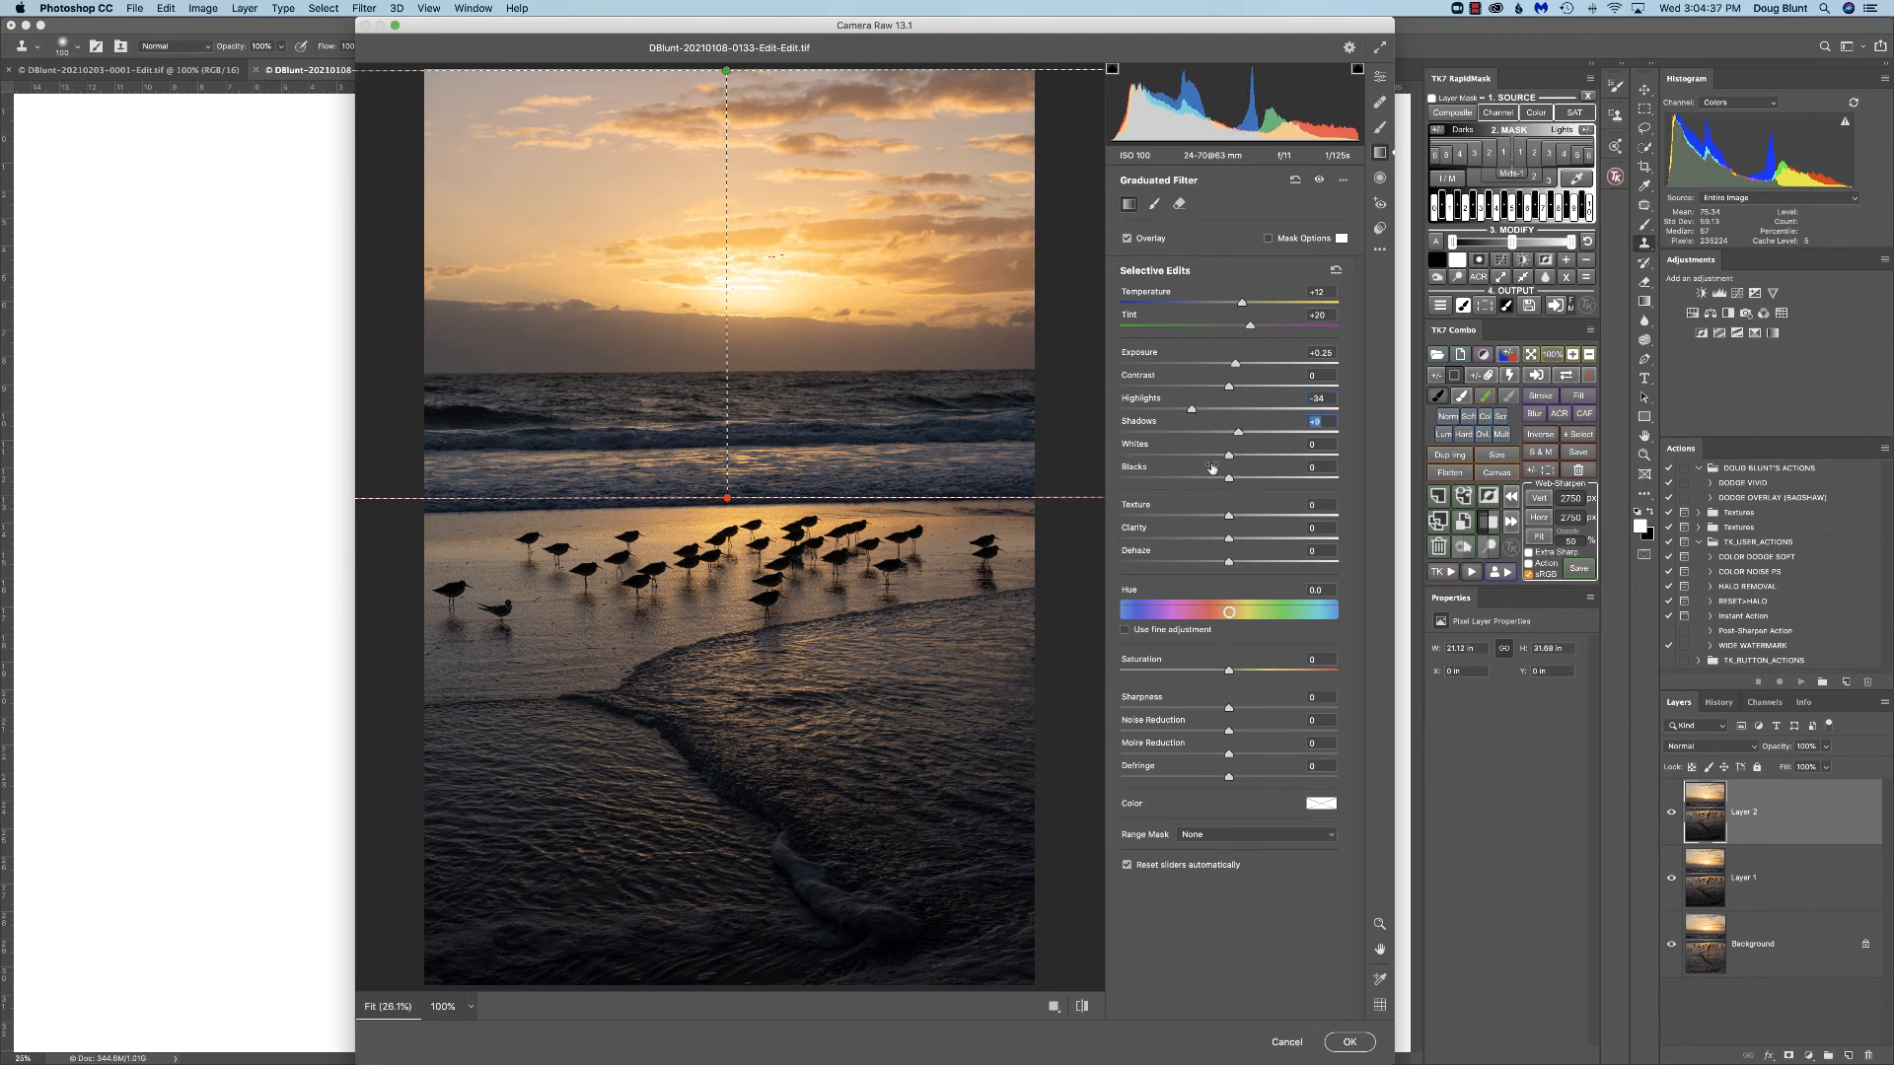
drag(1230, 457, 1147, 411)
click(1232, 456)
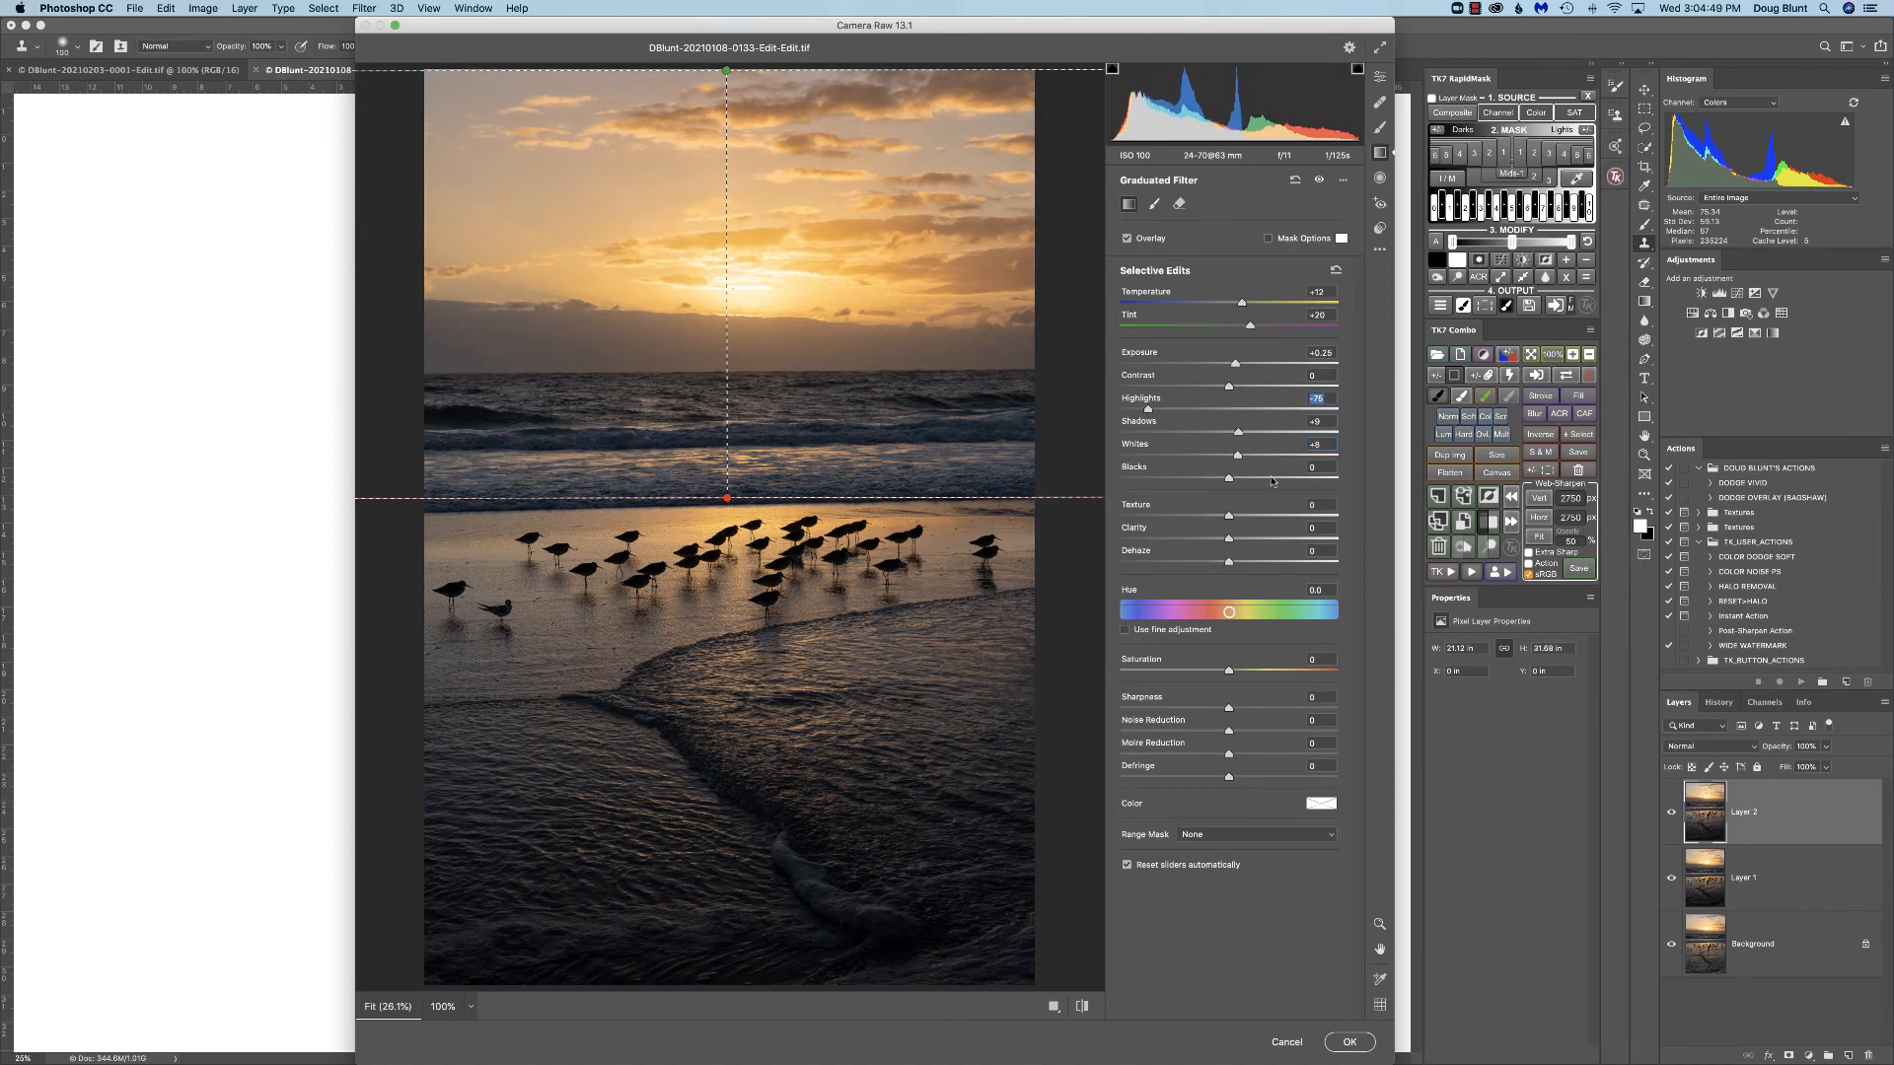
drag(1230, 480, 1266, 481)
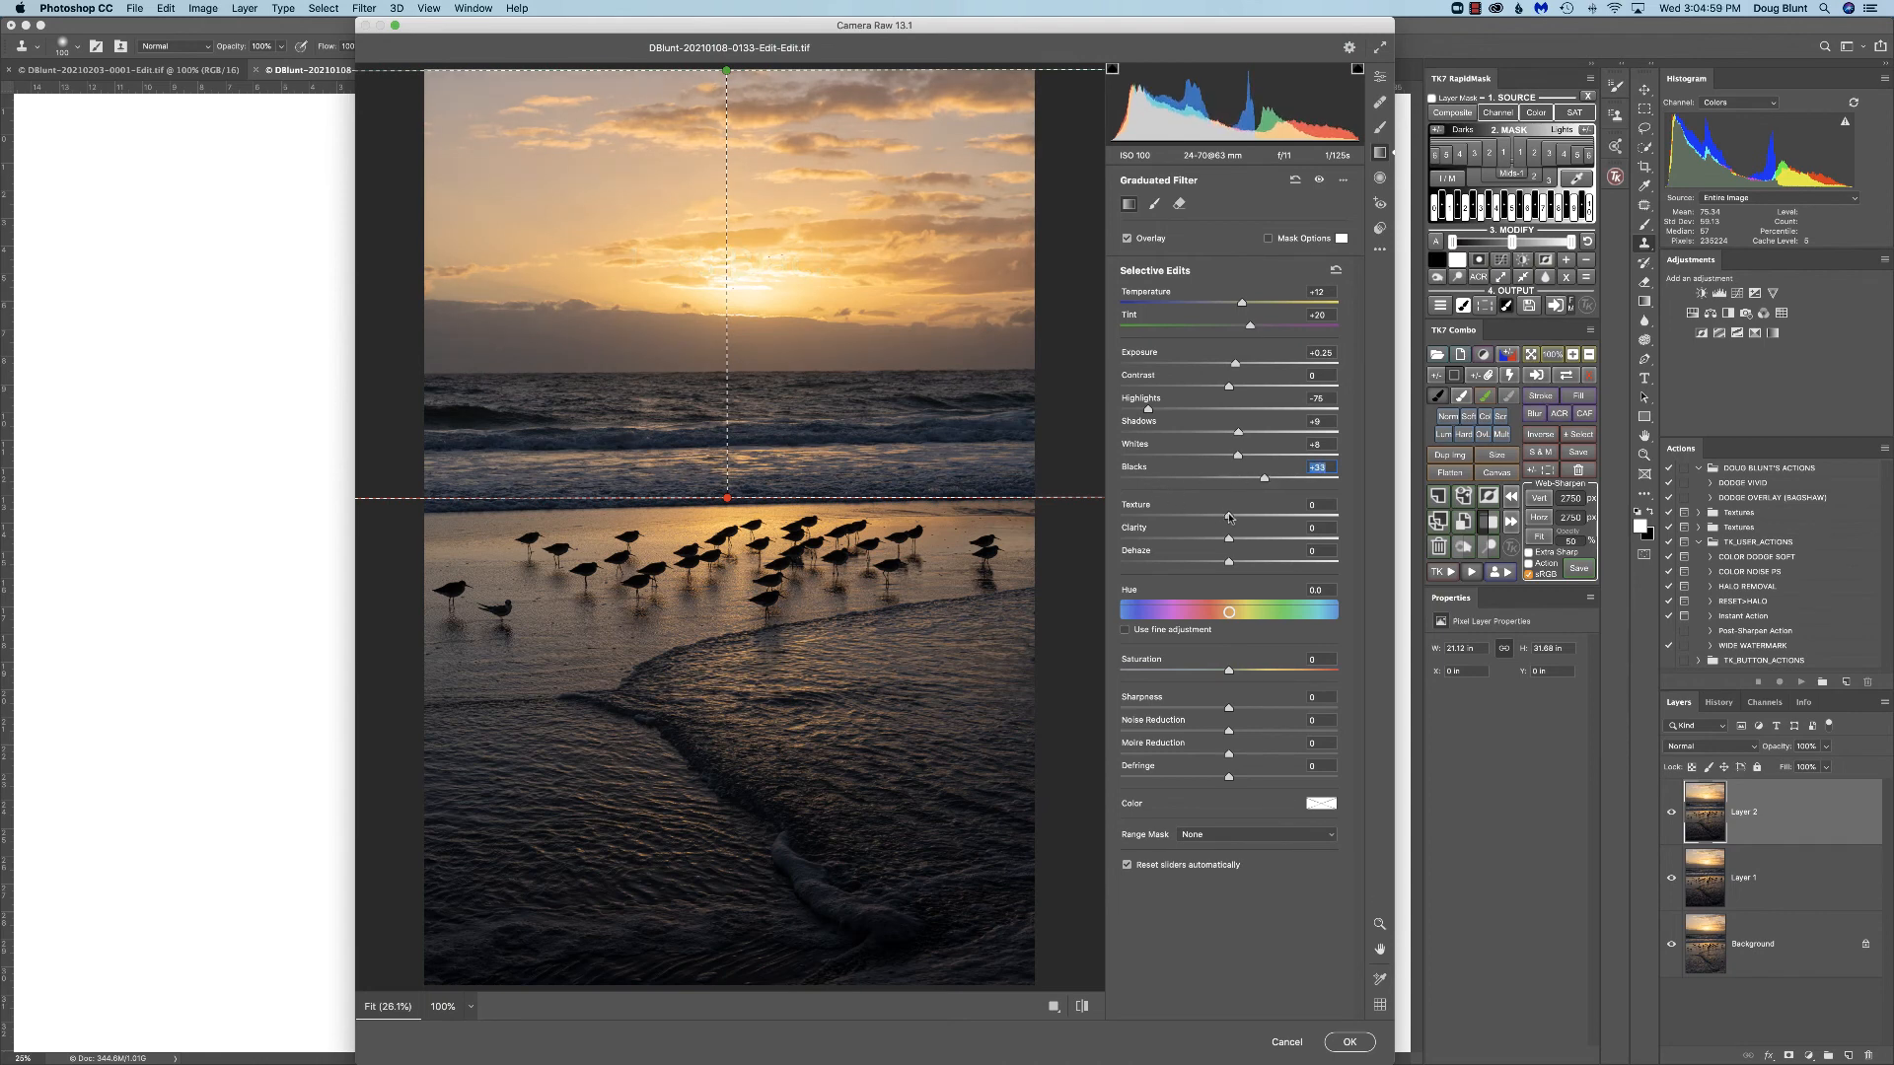
Step: Set the sky filter's texture to -39, clarity to -88, saturation to +21 and sharpness to -33, and apply the Camera Raw edits
mouse_move(1229, 517)
mouse_down()
mouse_move(1187, 517)
mouse_move(1231, 541)
mouse_up()
drag(1231, 541, 1135, 540)
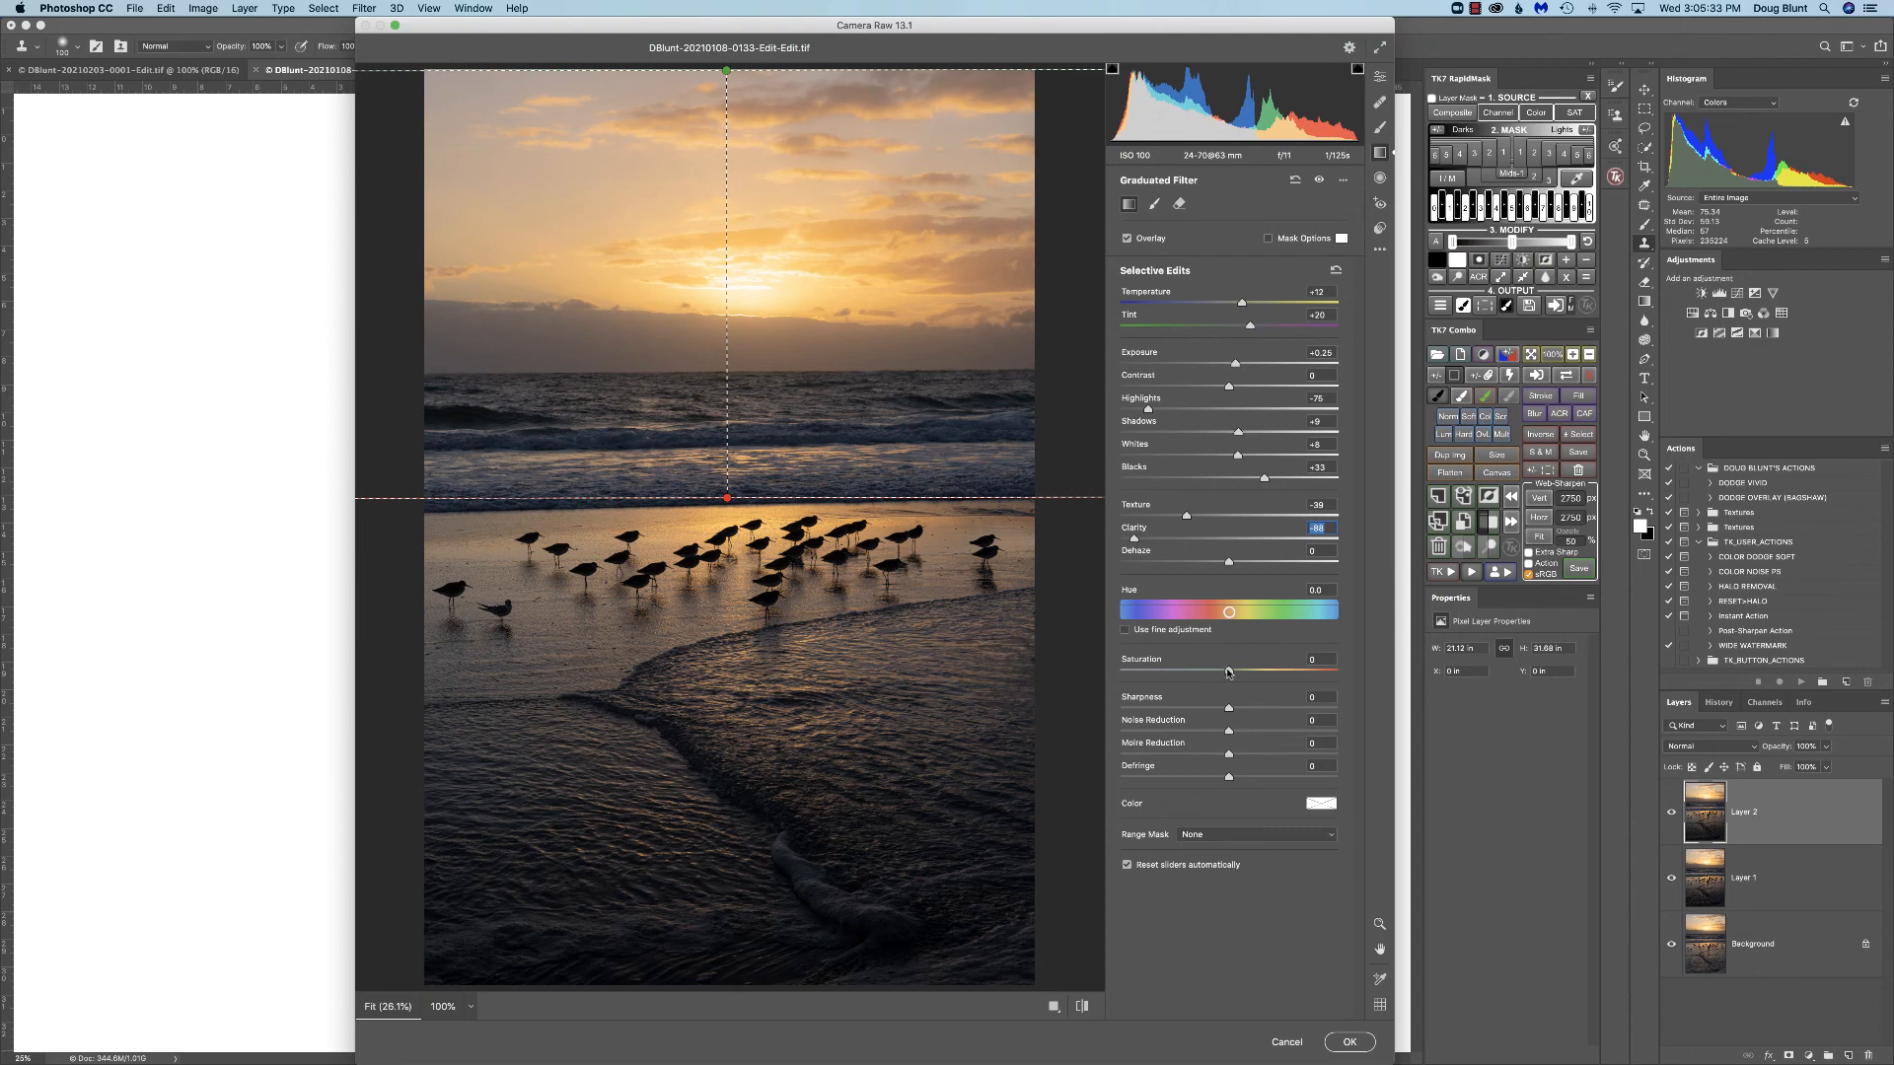
drag(1228, 673, 1251, 673)
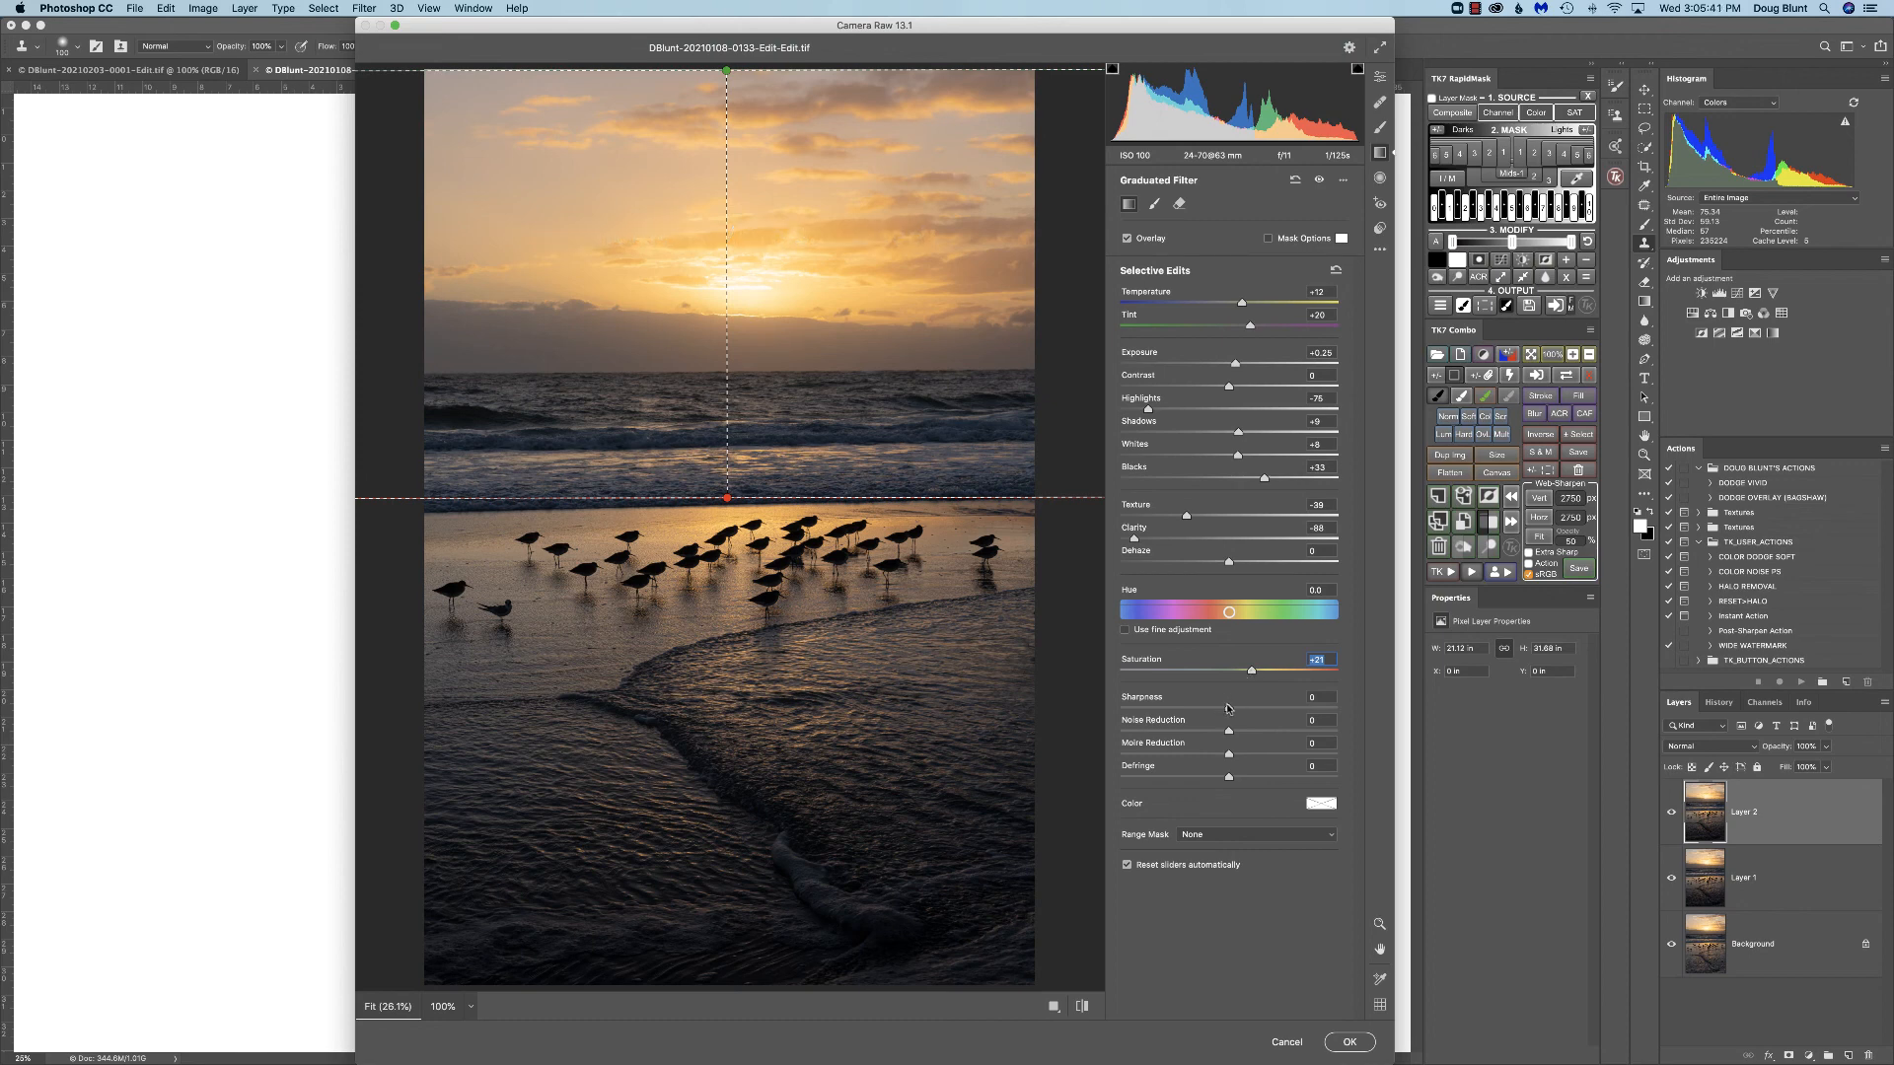
click(1228, 708)
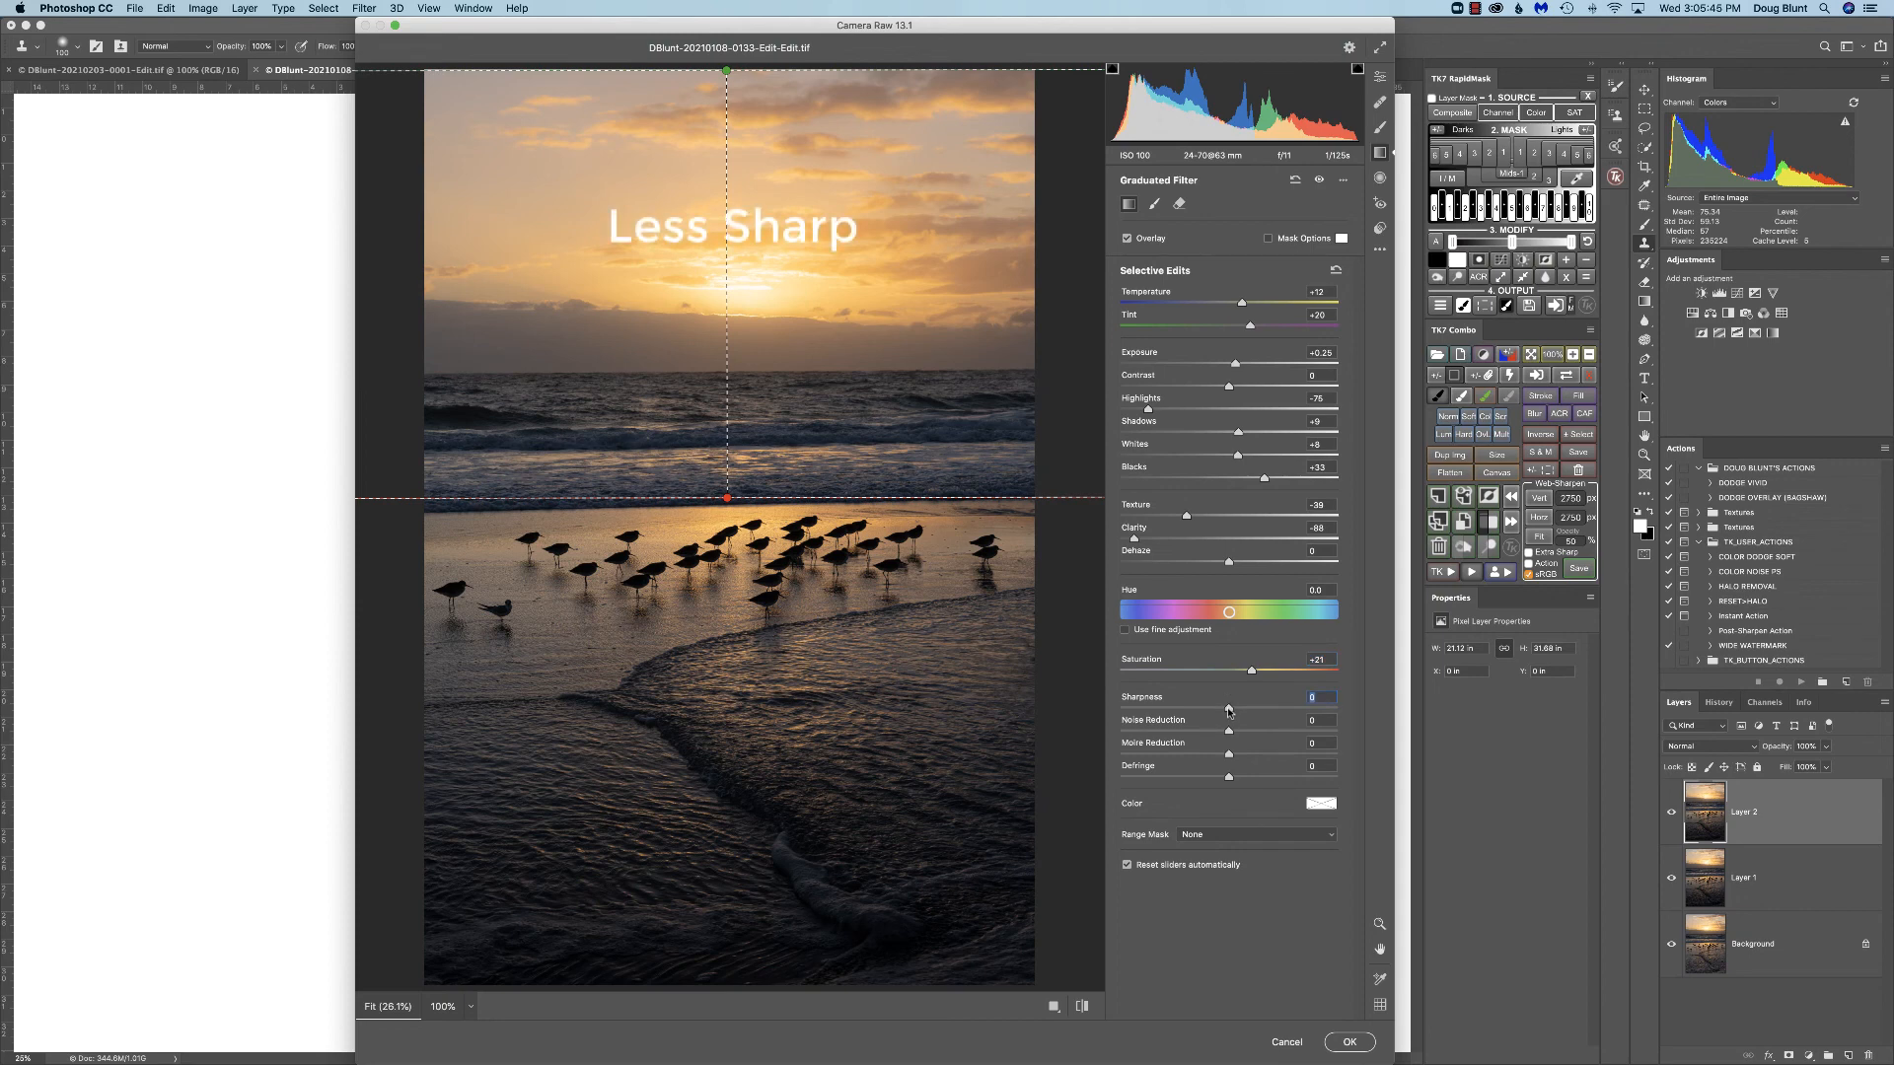
drag(1228, 708, 1194, 711)
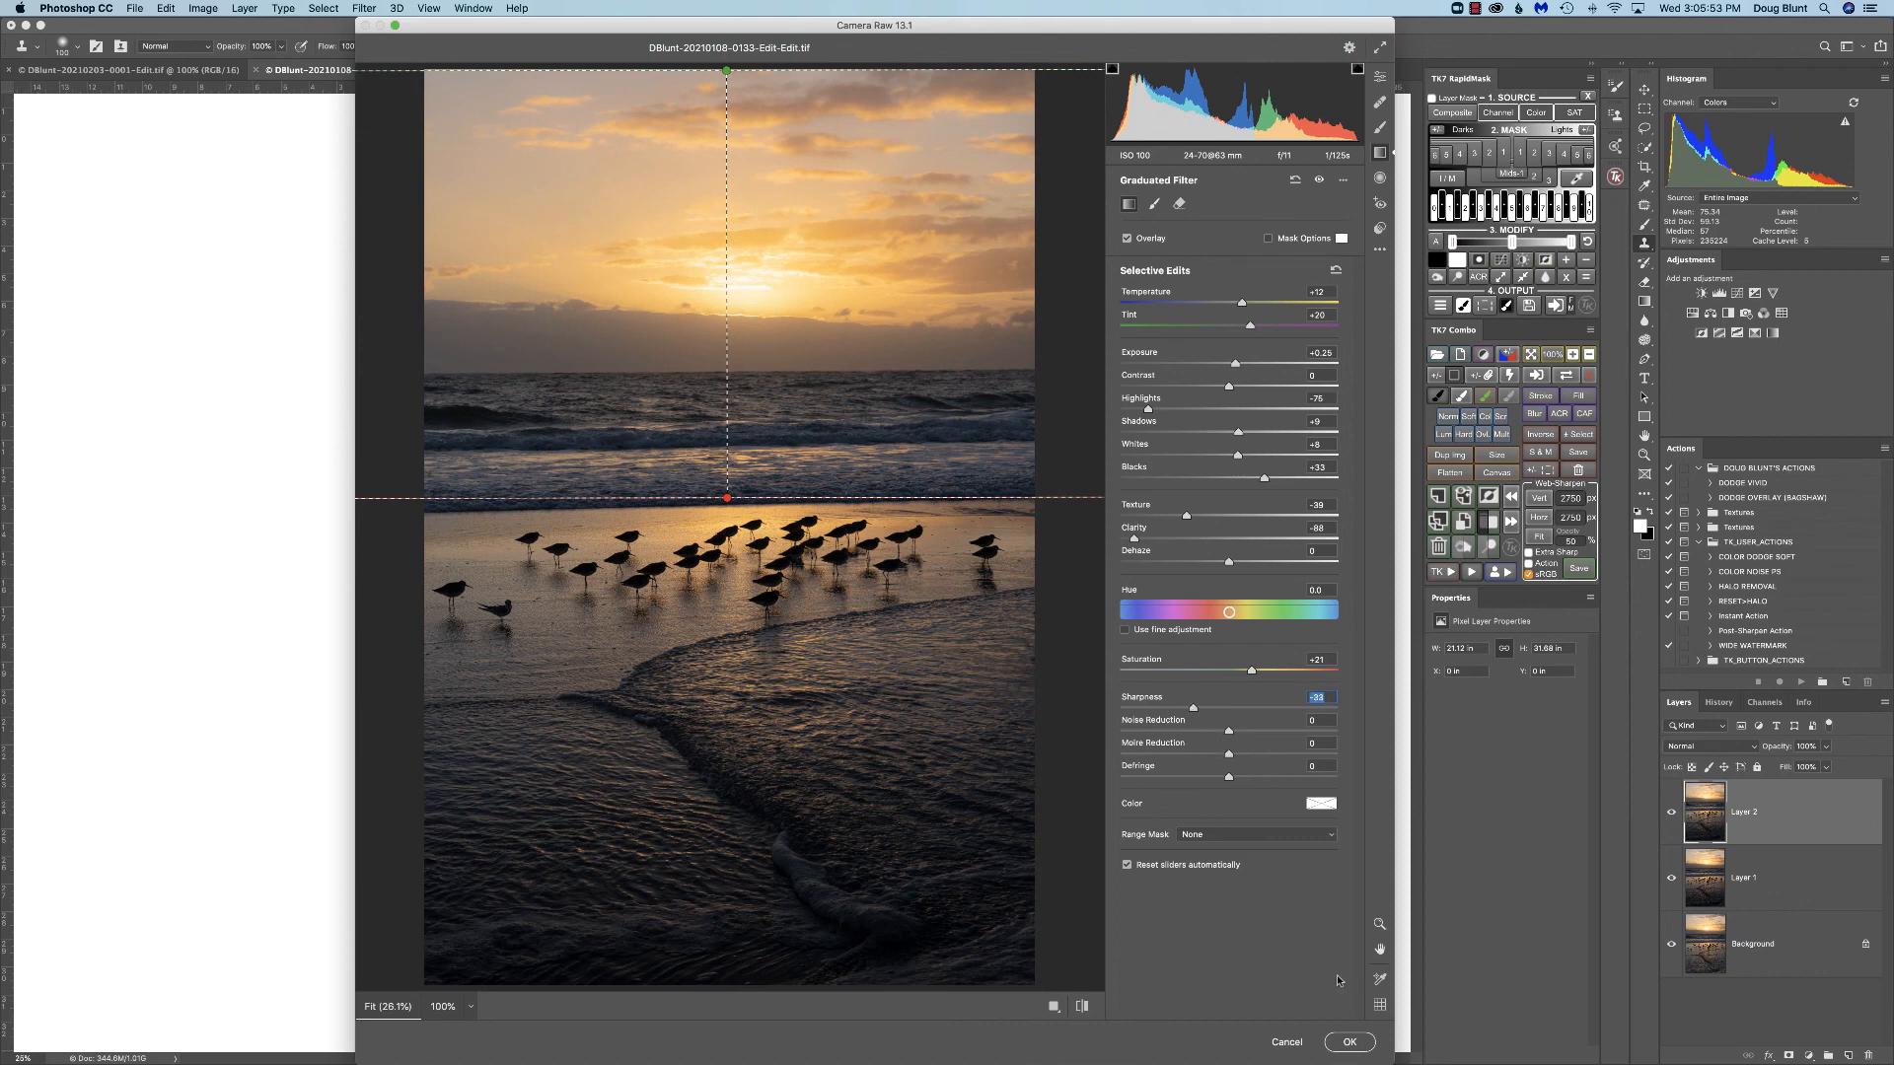
click(1378, 1045)
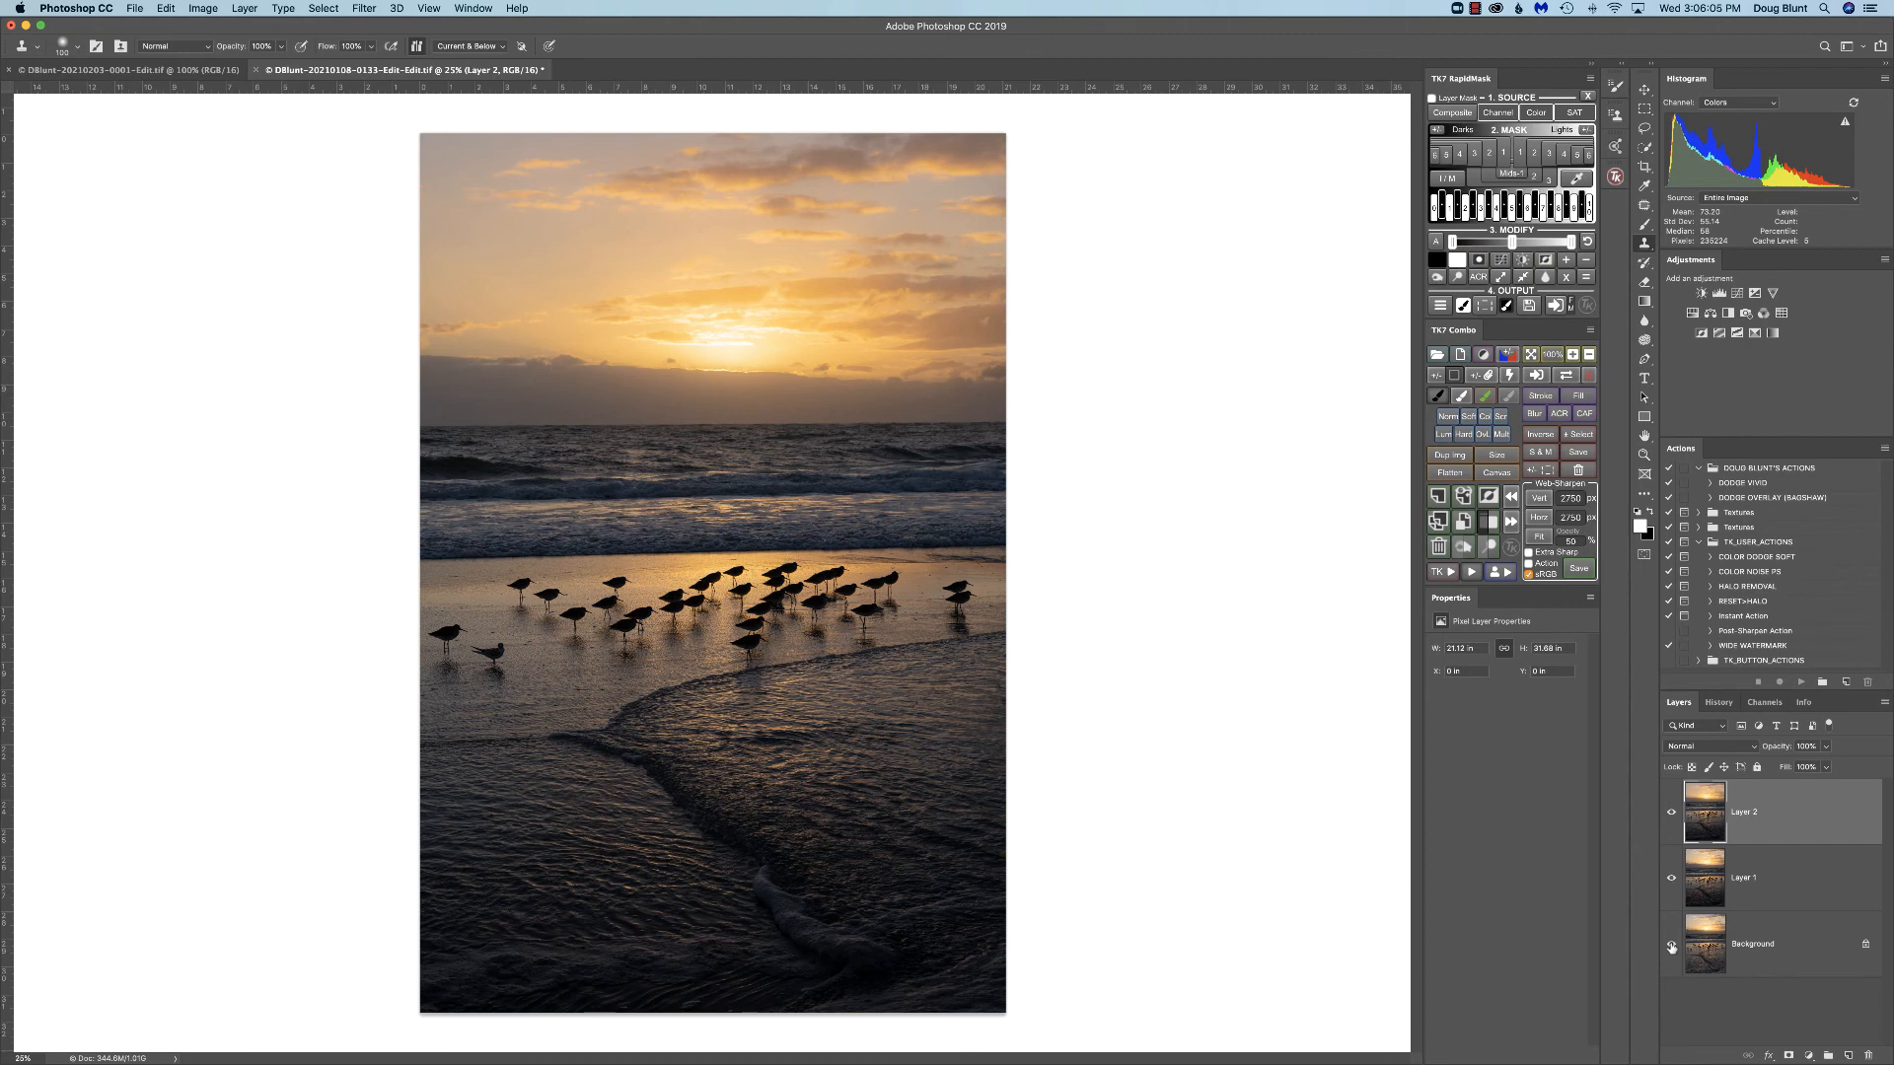
Step: Compare the original background with the fully edited image by hiding and restoring both edited layers
alt+click(1671, 947)
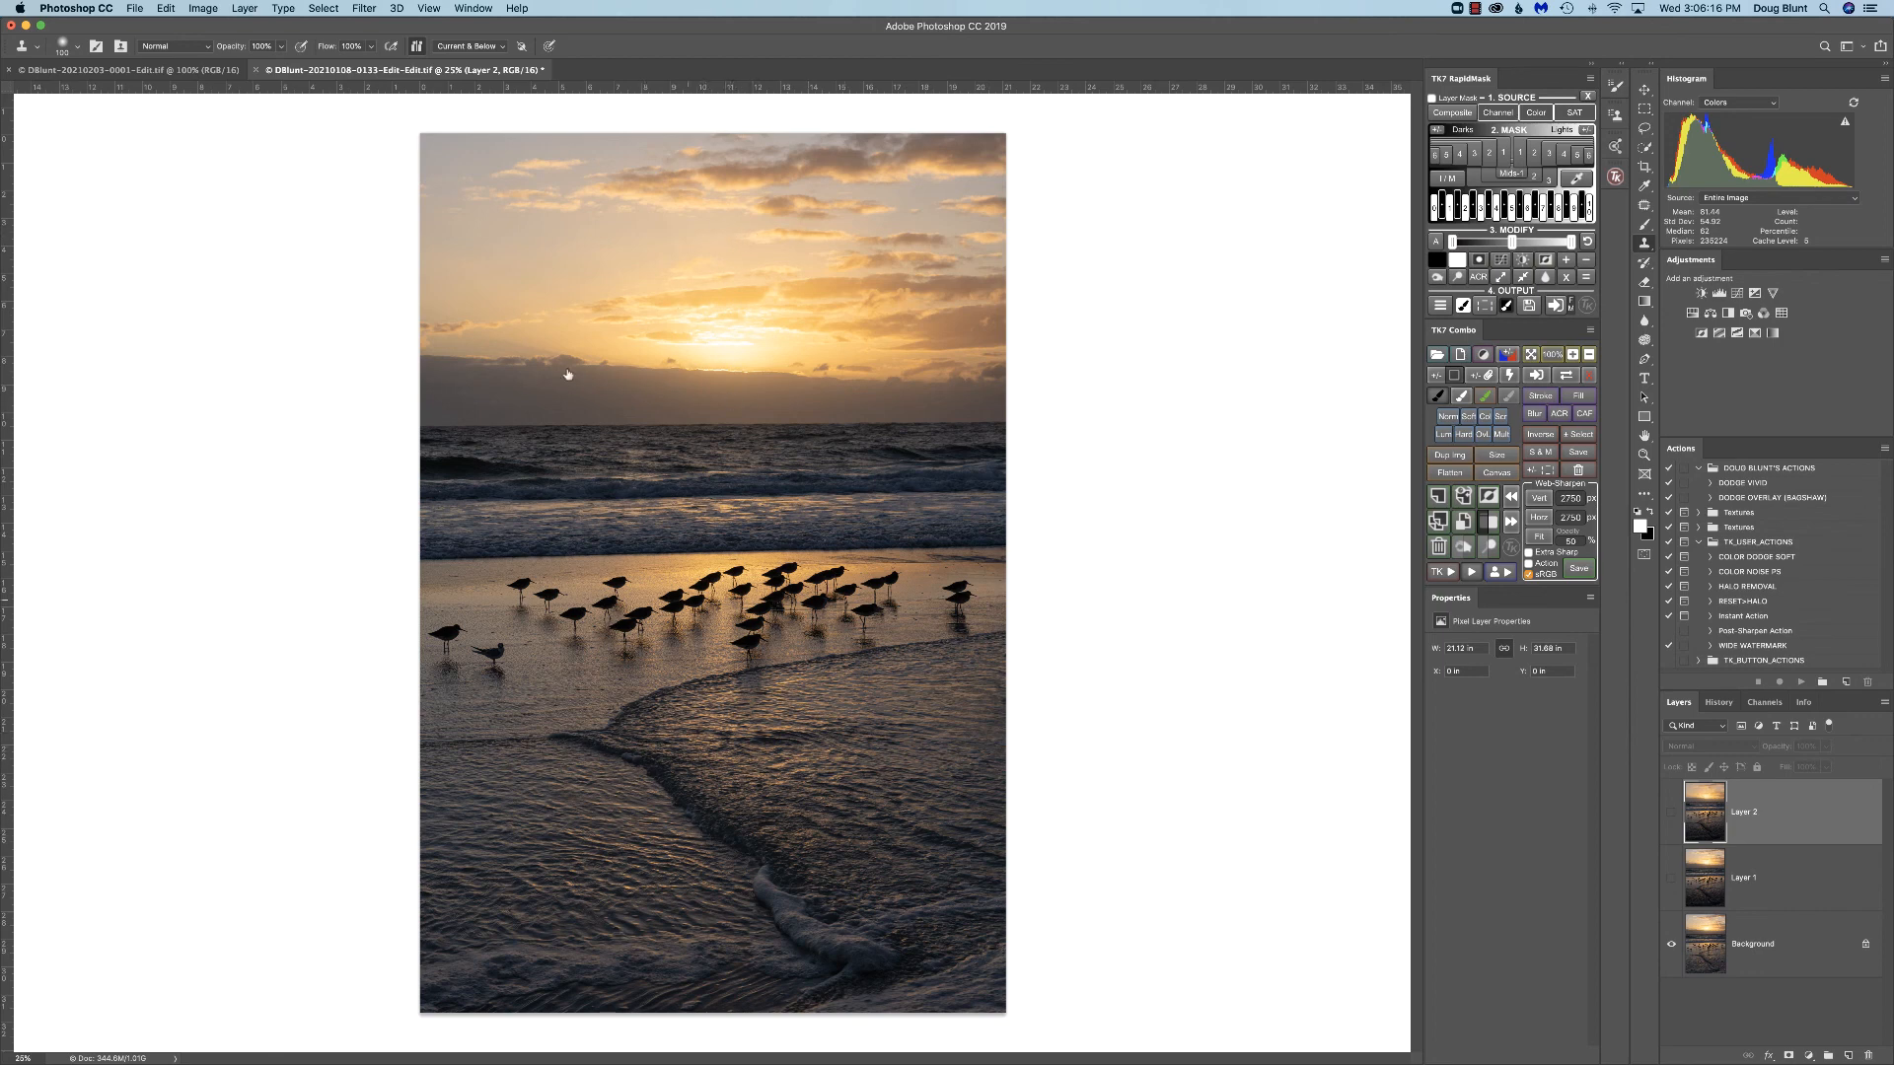
alt+click(1671, 945)
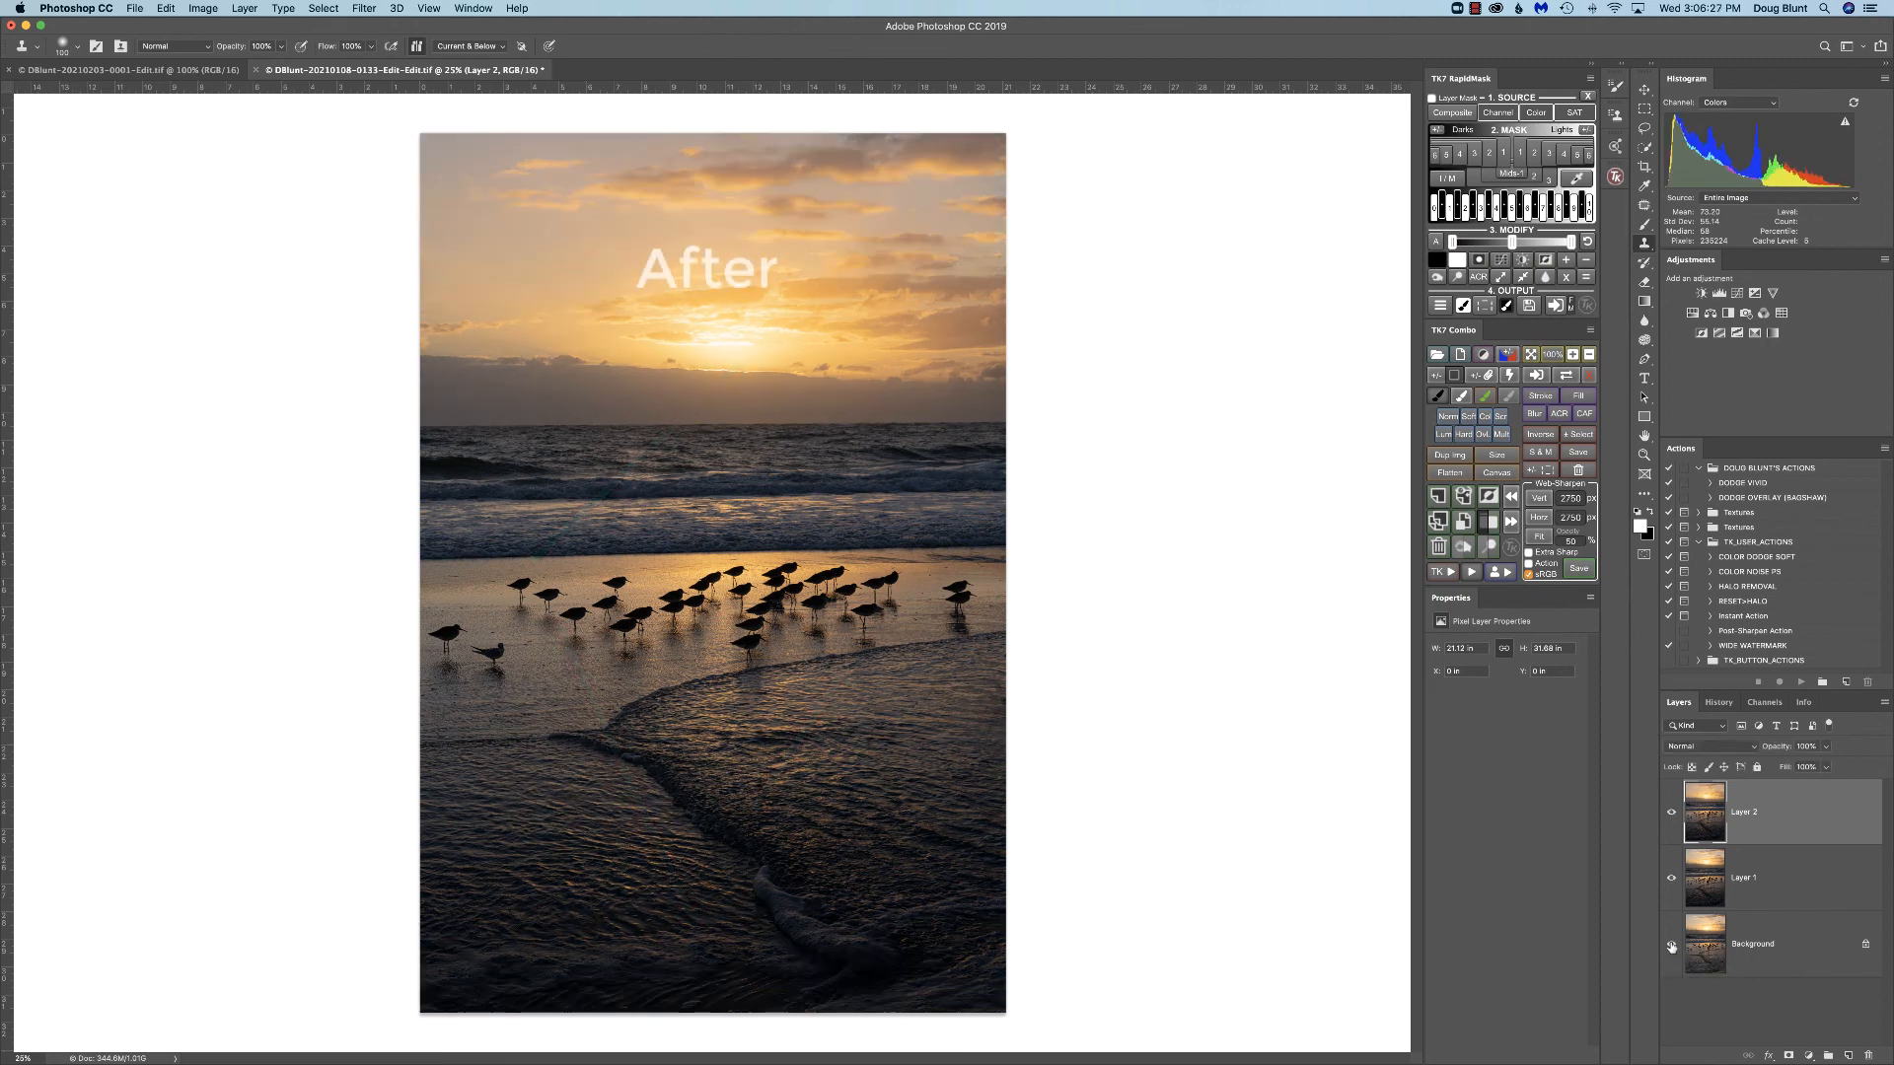